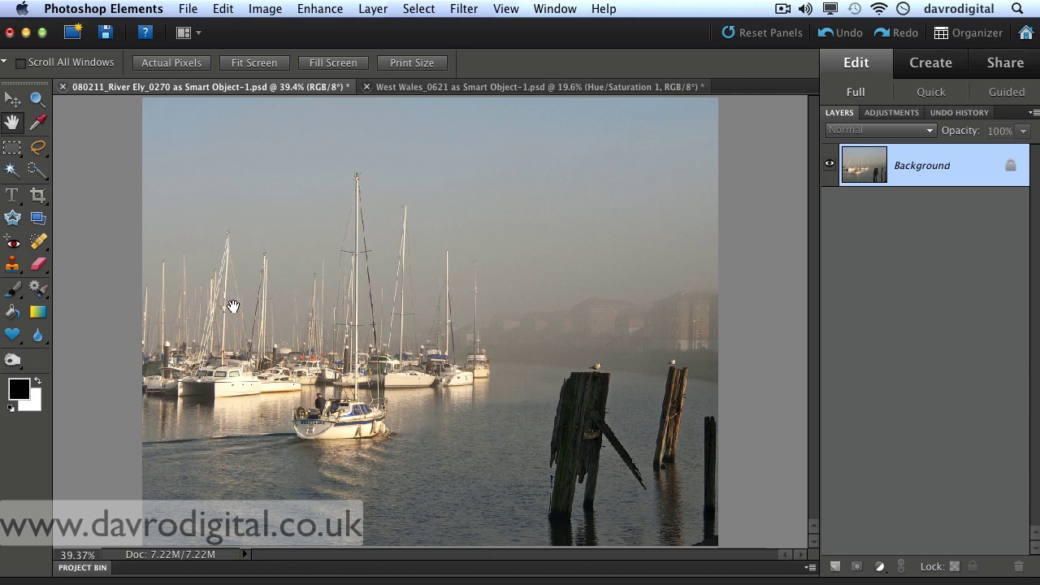
Add the text "©davrodigital.co.uk" in black 72 pt lettering across the sky above the boats and commit it
left_click(12, 197)
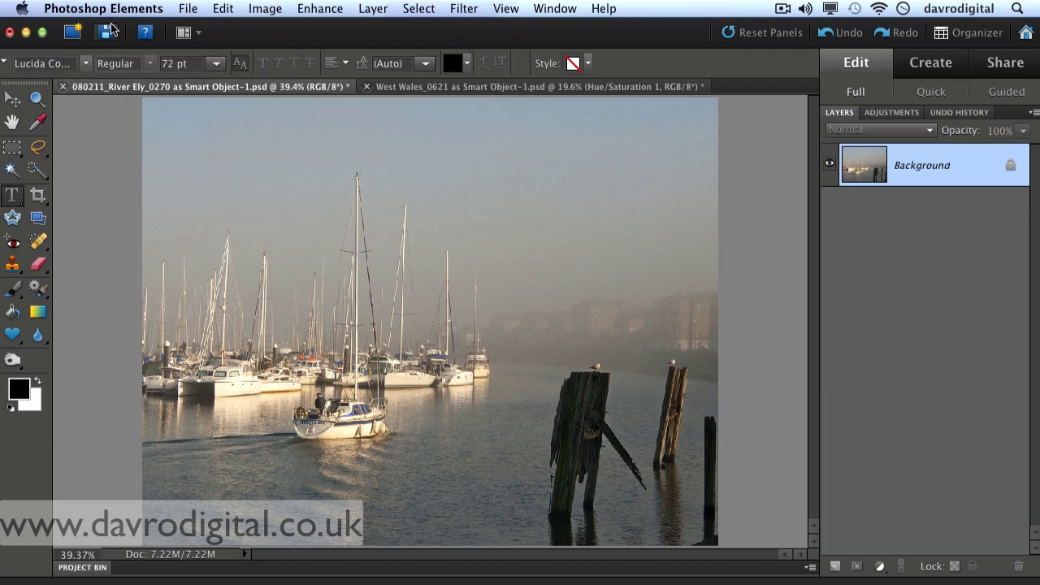
left_click(222, 185)
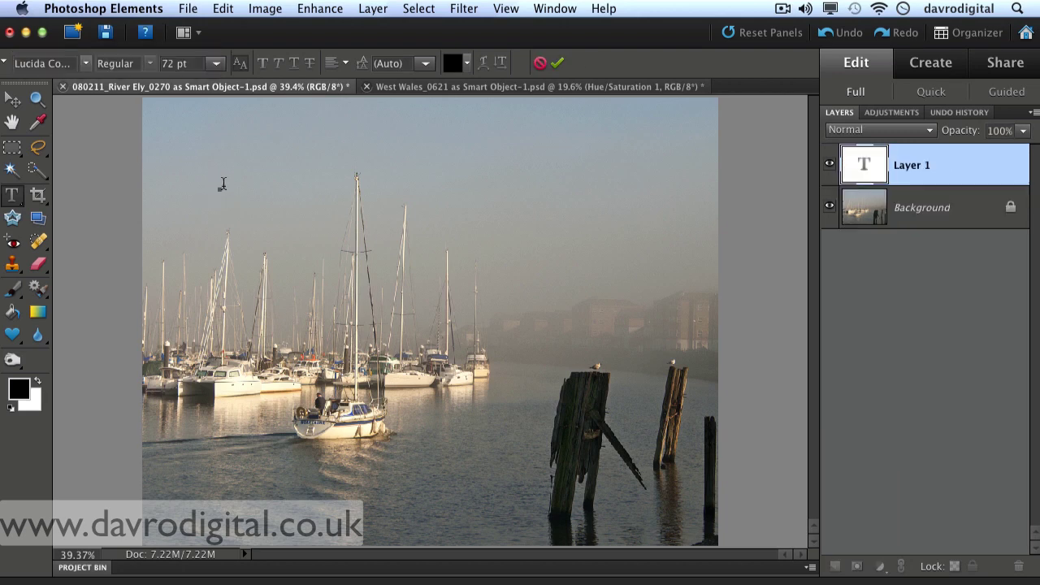
left_click(216, 63)
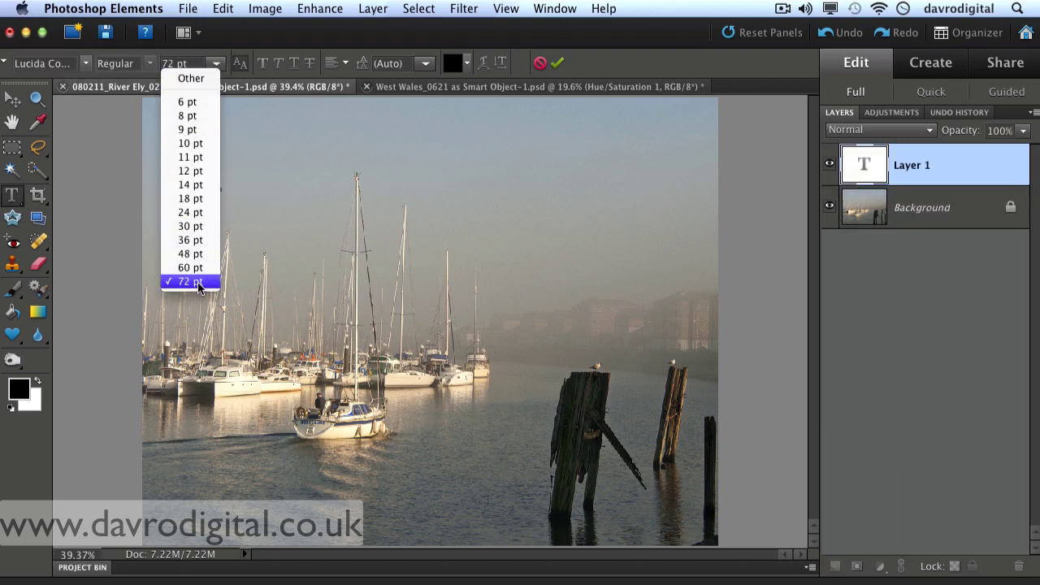
left_click(87, 236)
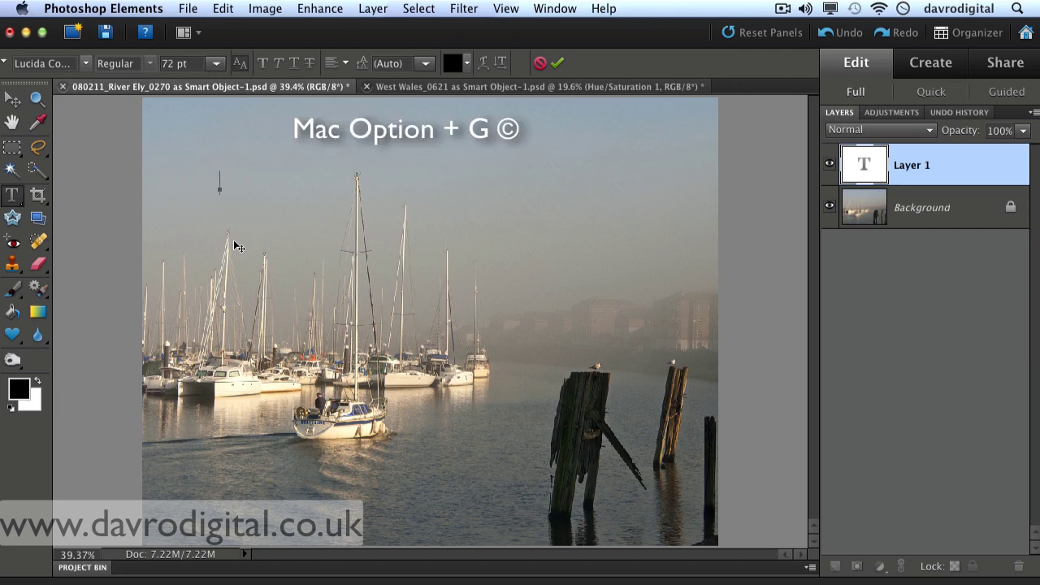
type("©")
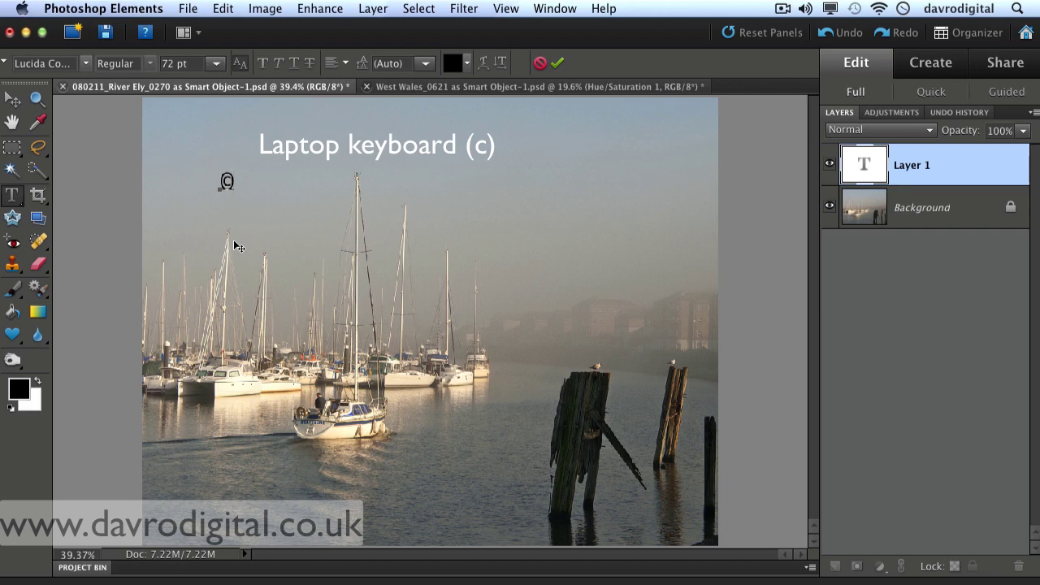
type("davro")
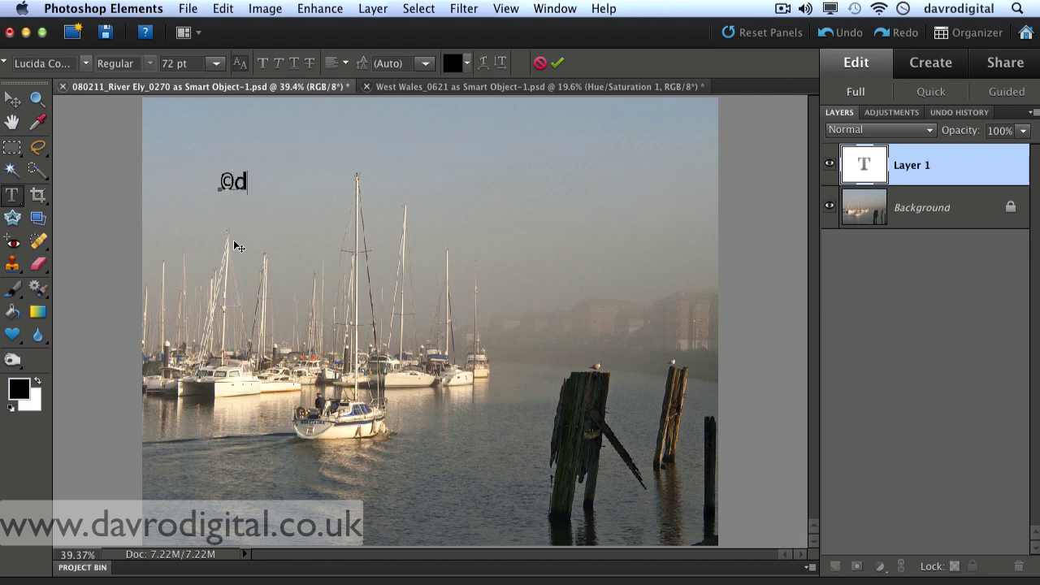
type("digital")
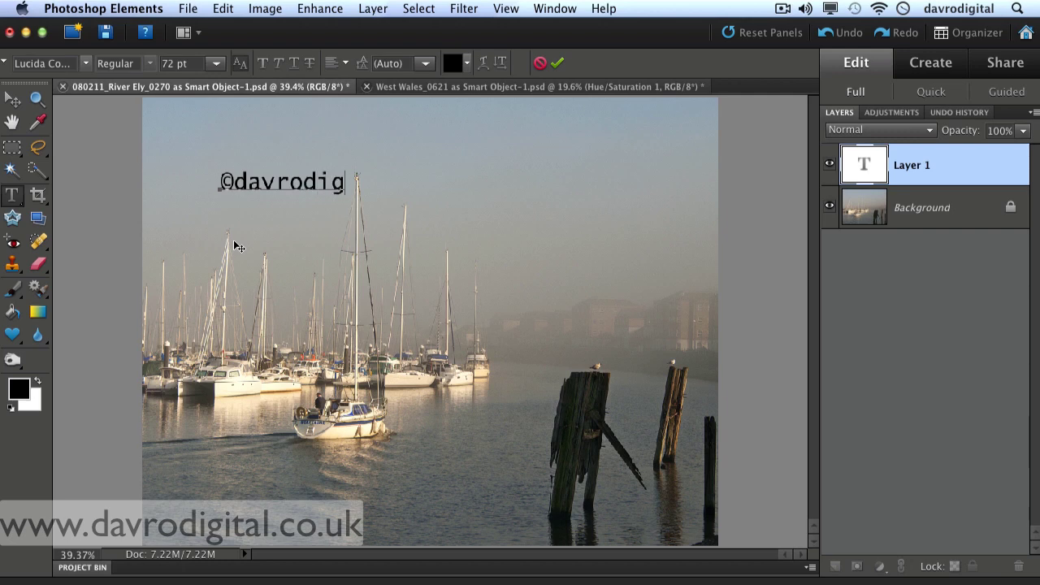
type(".co.uk")
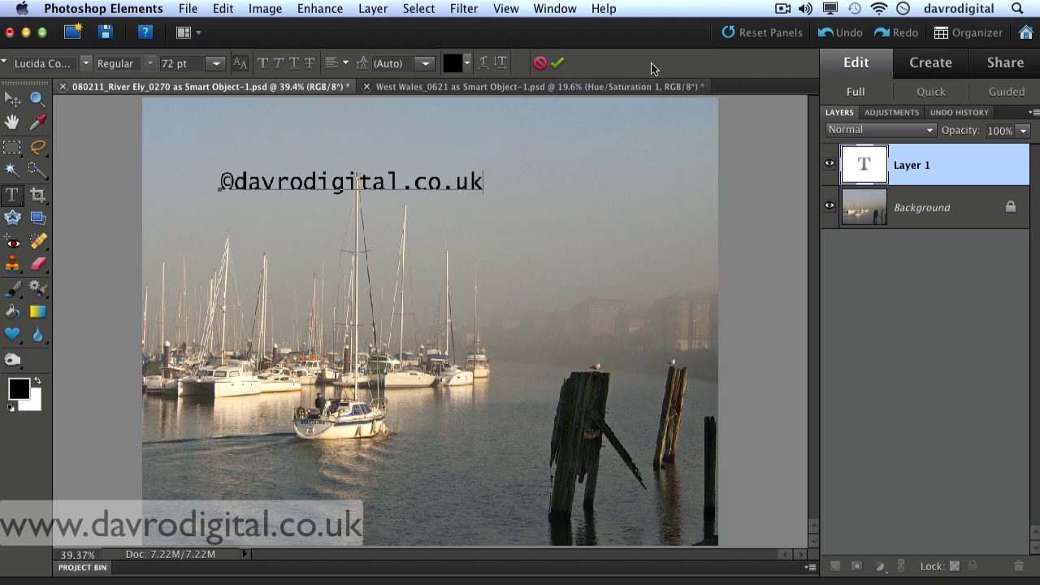
left_click(866, 167)
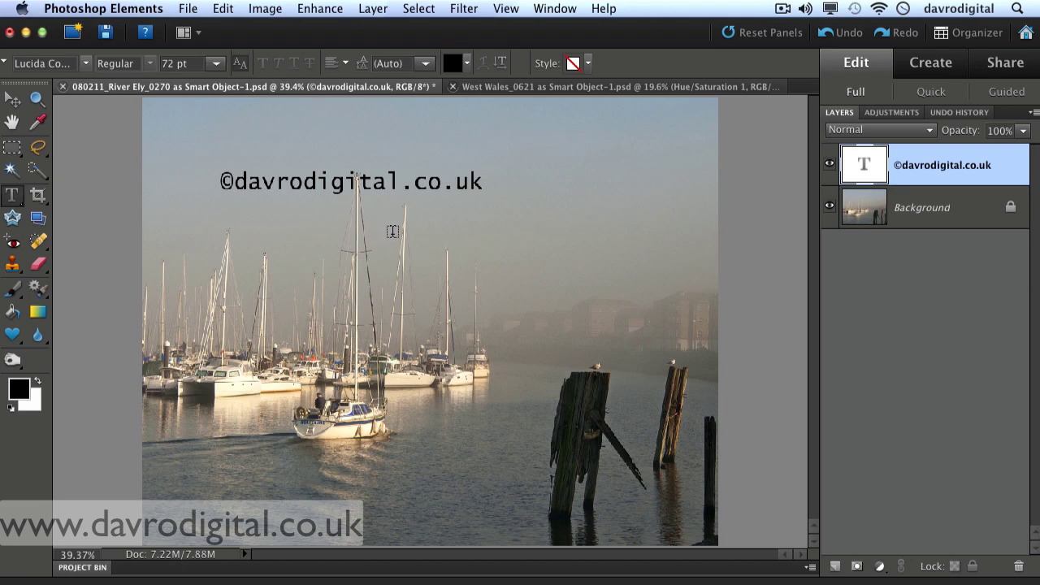
key("h")
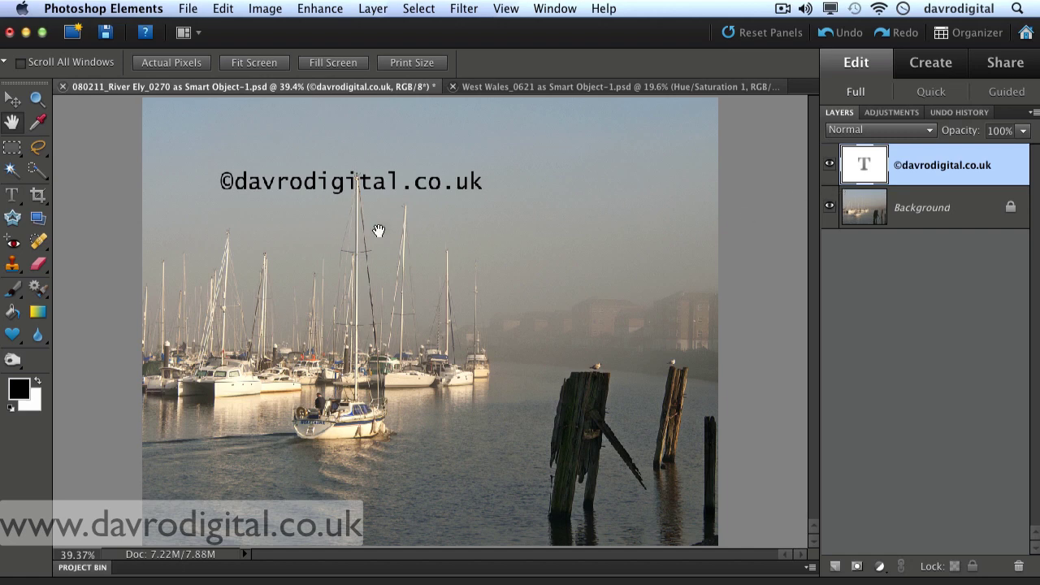
Reopen the copyright text for editing, shift it slightly down and to the right in the sky, and commit it
double_click(865, 167)
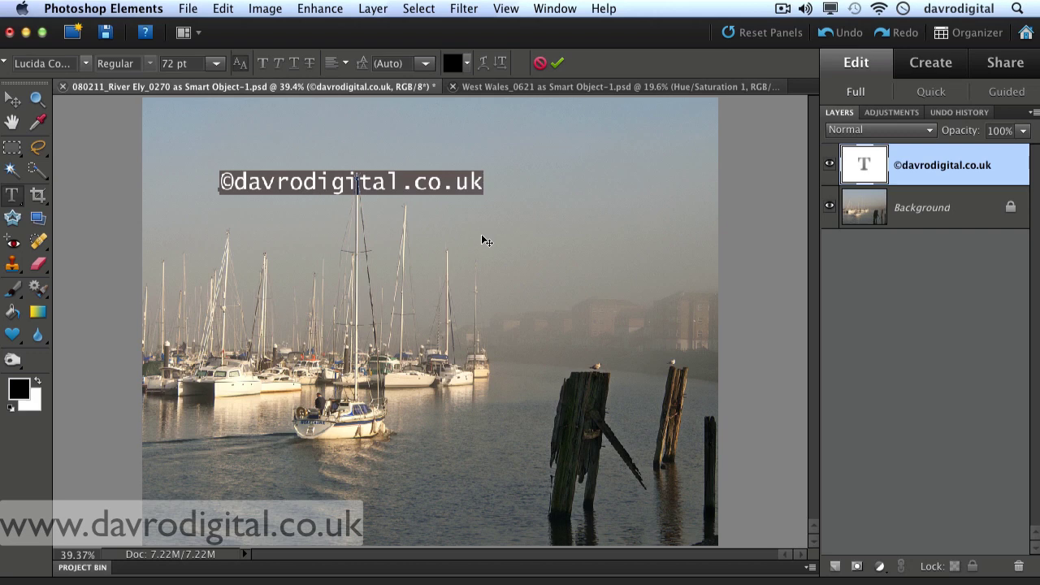
left_click_drag(483, 237, 518, 250)
key("ctrl+Return")
key("h")
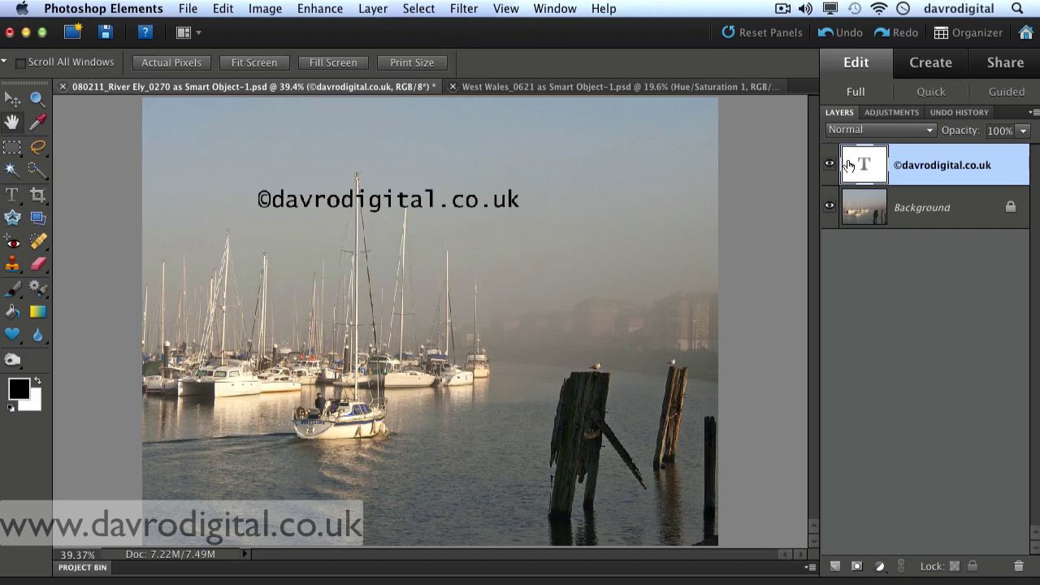
Reopen the copyright text for editing and scale it up from its corners to span nearly the photo's full width
double_click(866, 166)
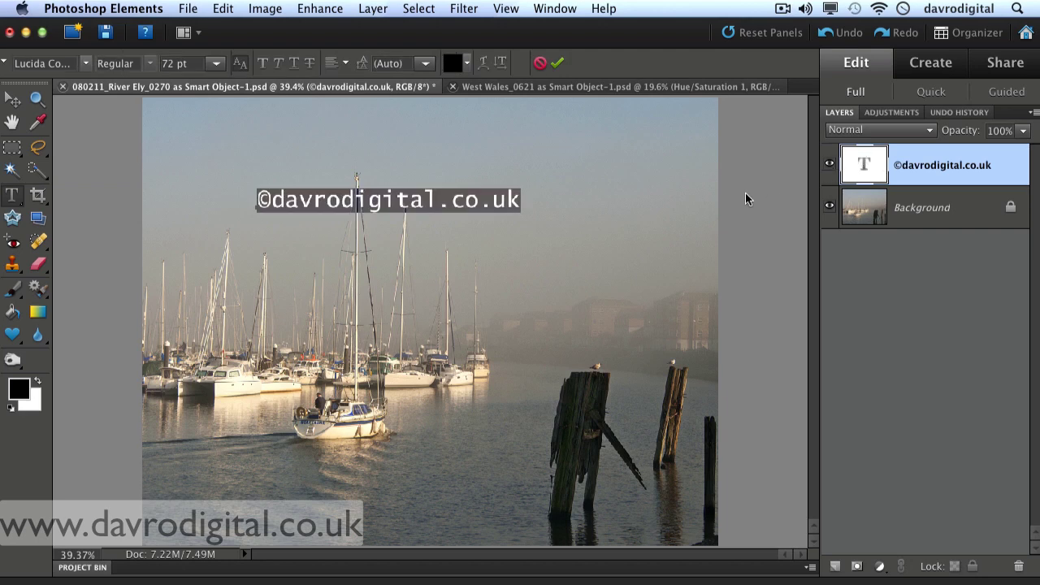
key("super")
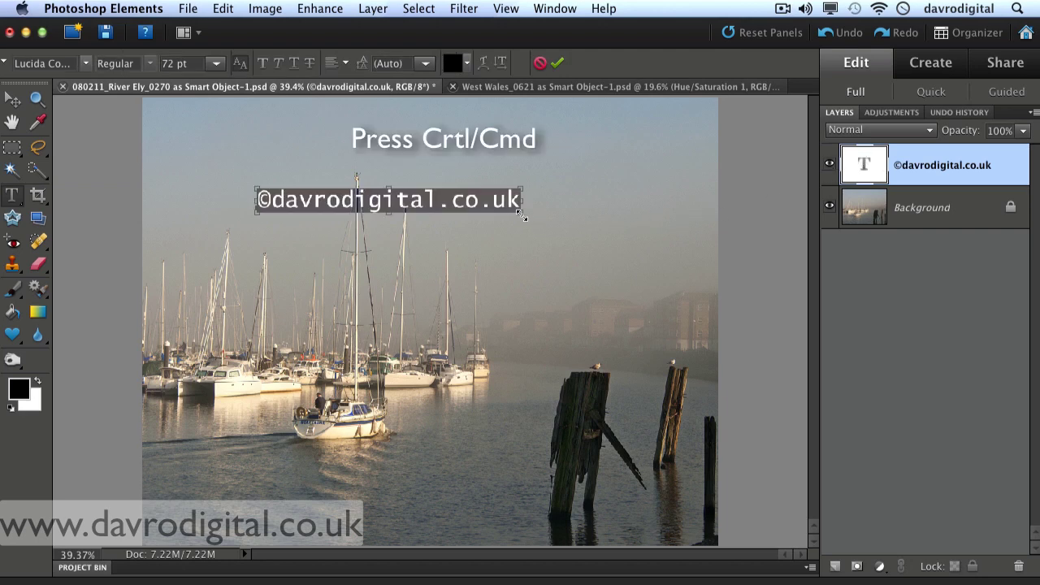
left_click_drag(520, 213, 678, 253)
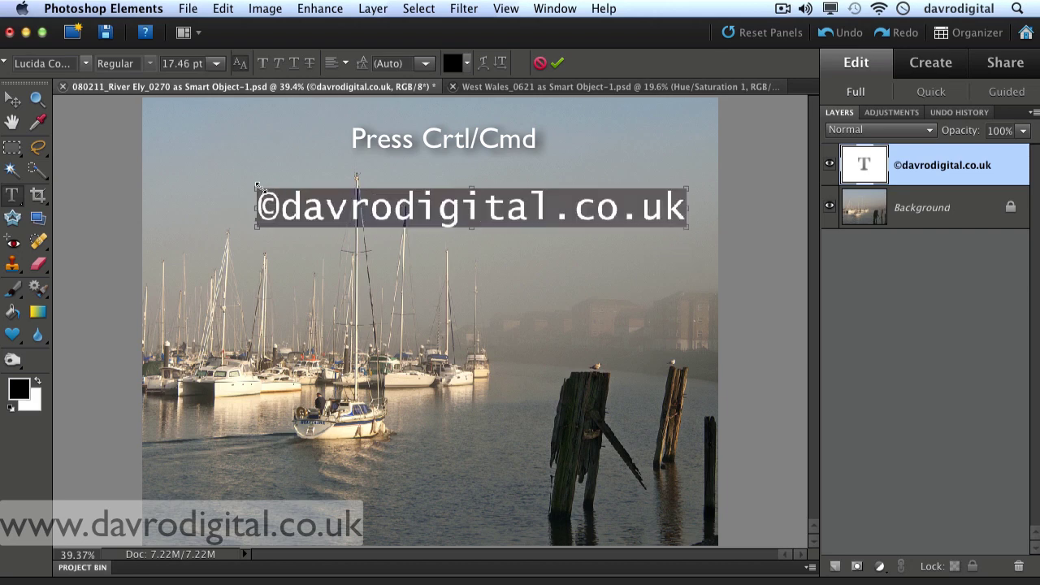
left_click_drag(257, 189, 154, 162)
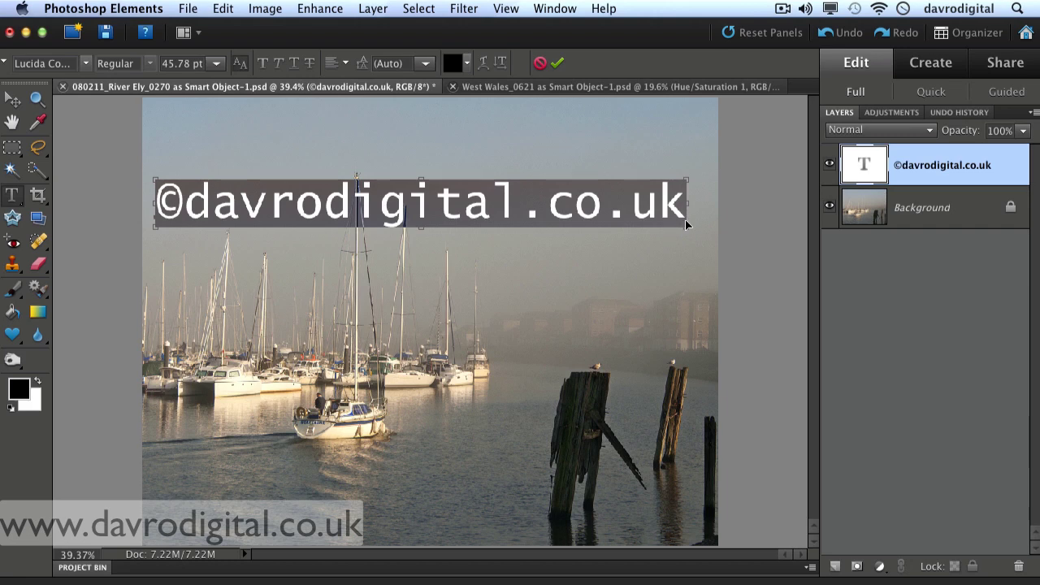
left_click_drag(686, 223, 704, 229)
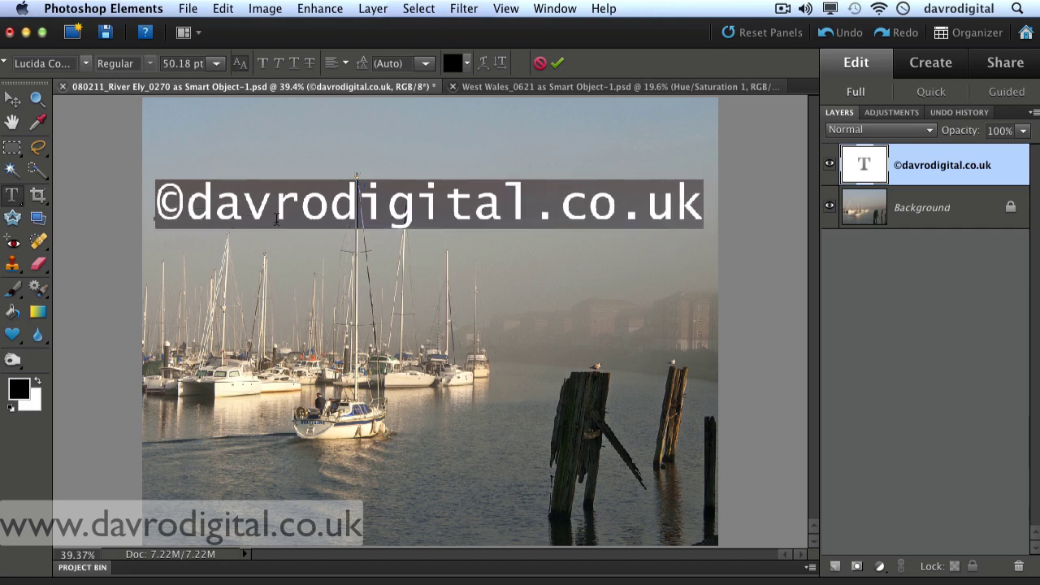
Try out successive fonts on the selected copyright text, going from the Lucida family through Marker Felt to Marlett
left_click(59, 67)
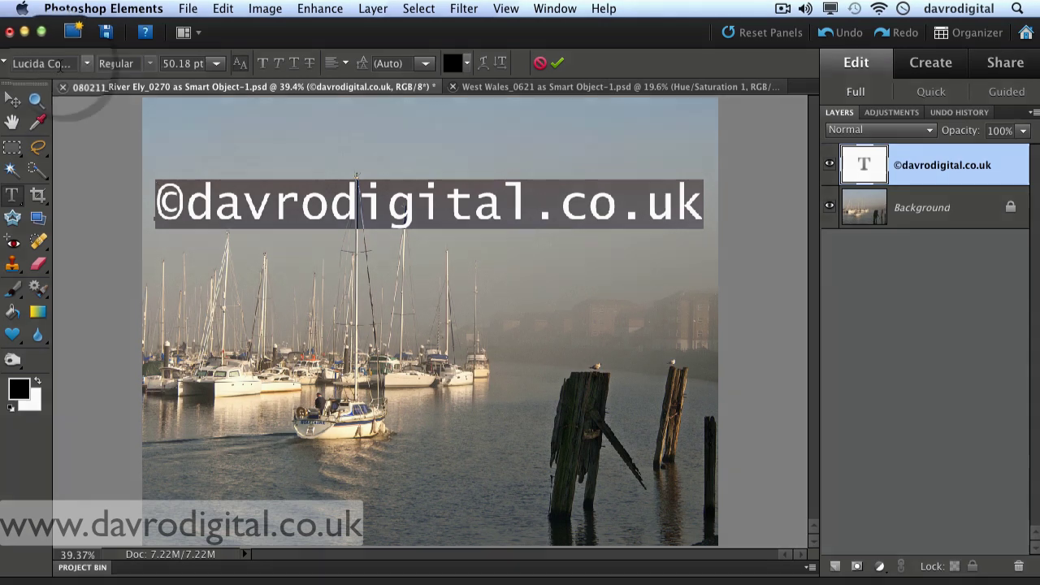
left_click(64, 66)
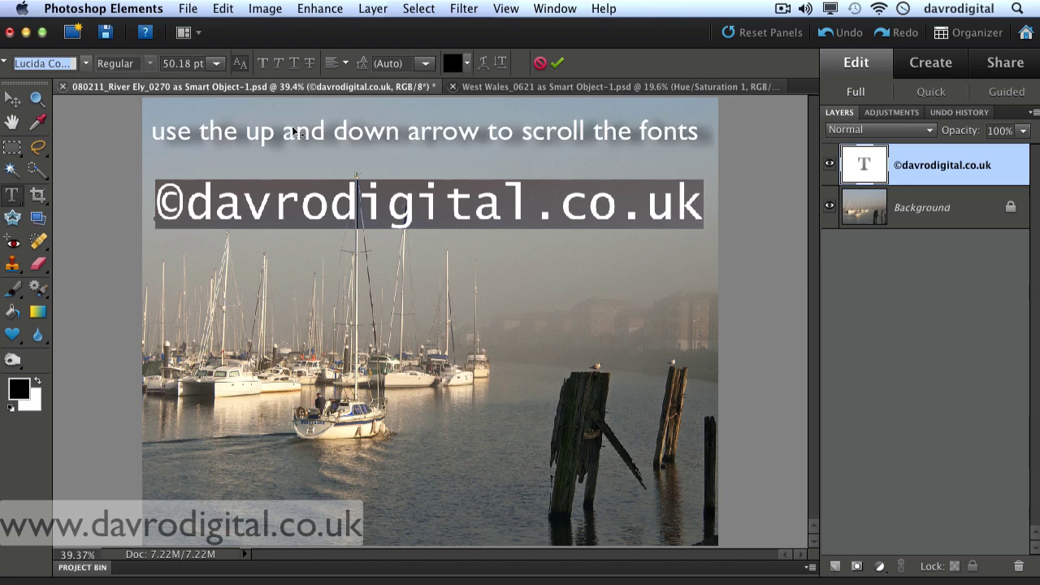
key("Down")
key("Down")
key("Down")
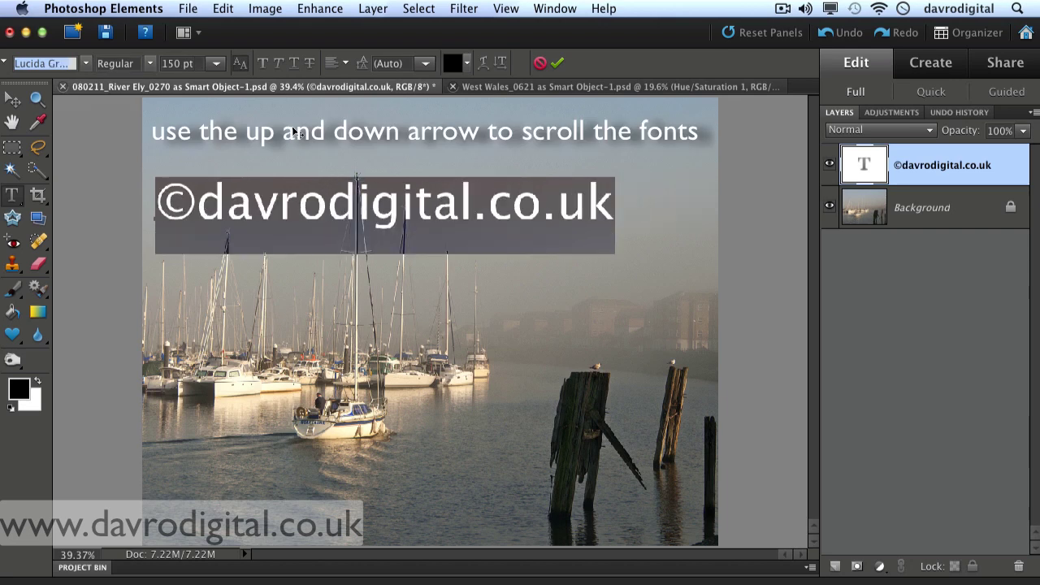
key("Down")
key("Down")
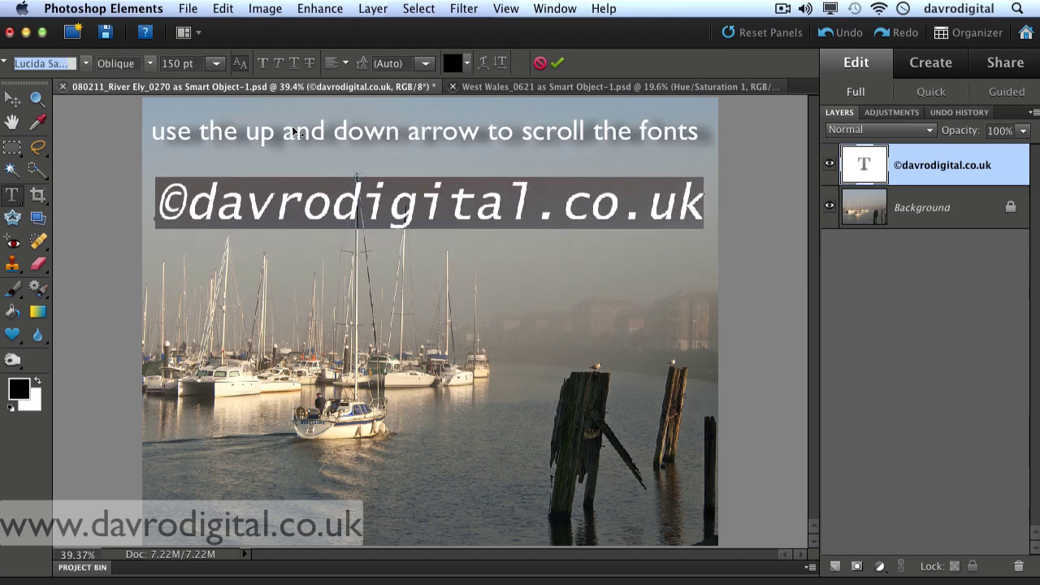
key("Down")
key("Down")
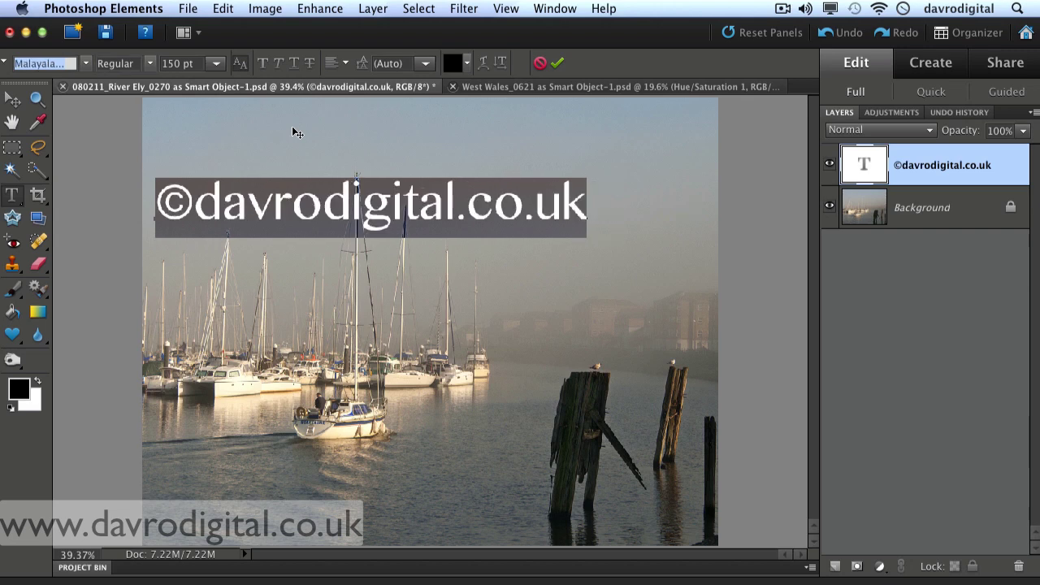
key("Down")
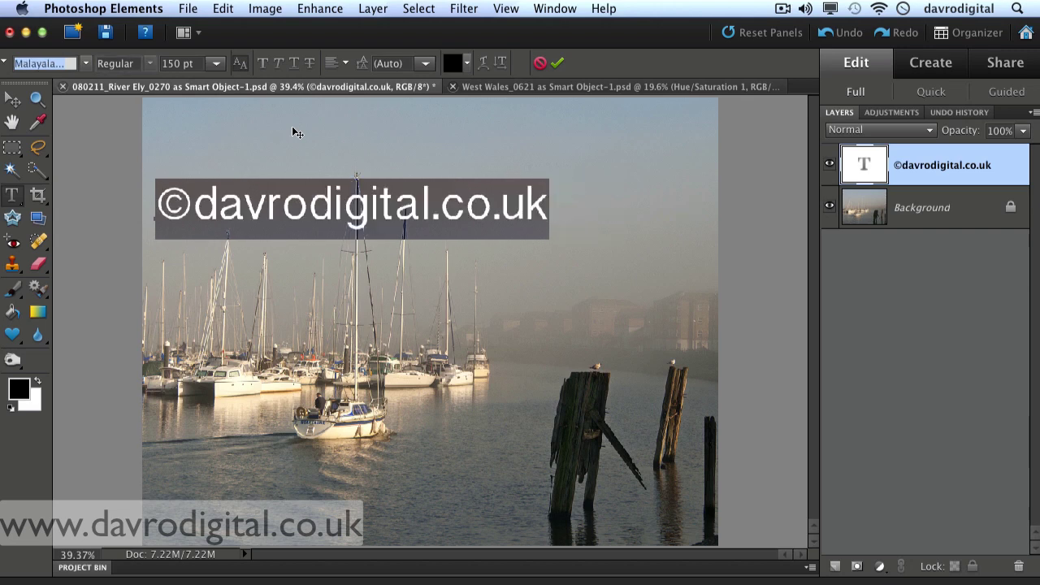
key("Down")
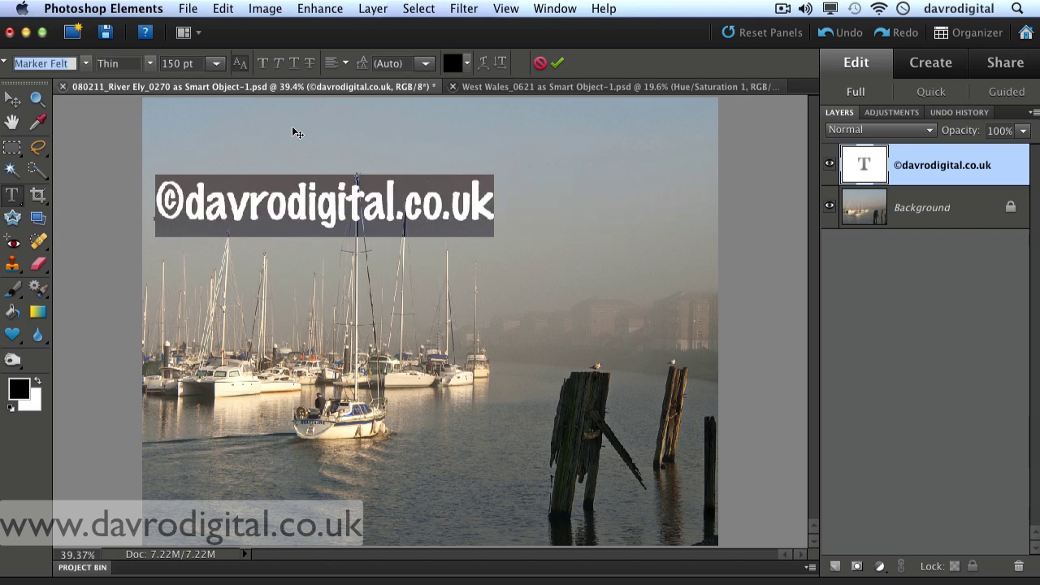
key("Down")
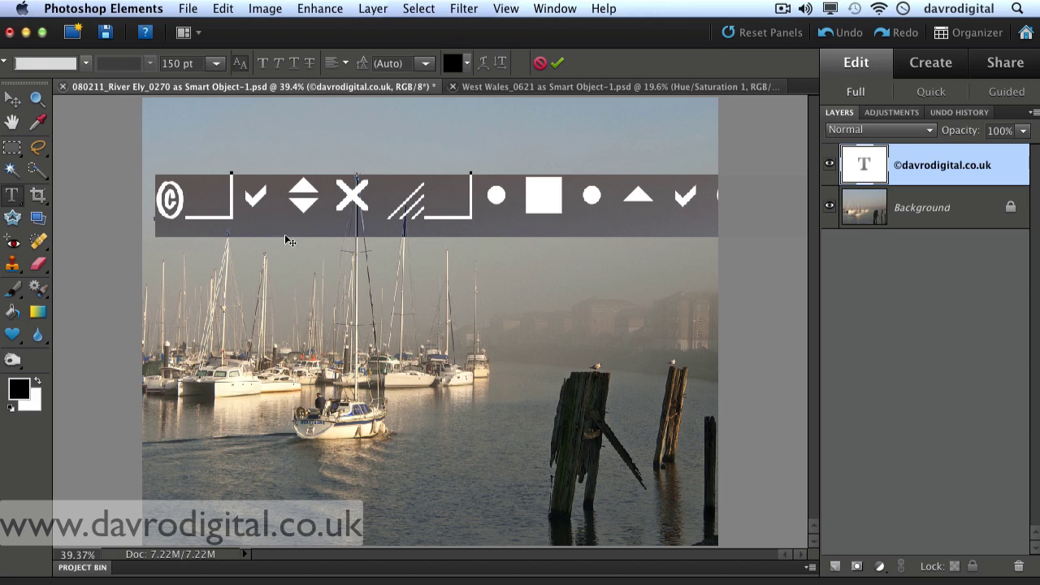
Set the font of the selected copyright text to Impact
left_click(88, 66)
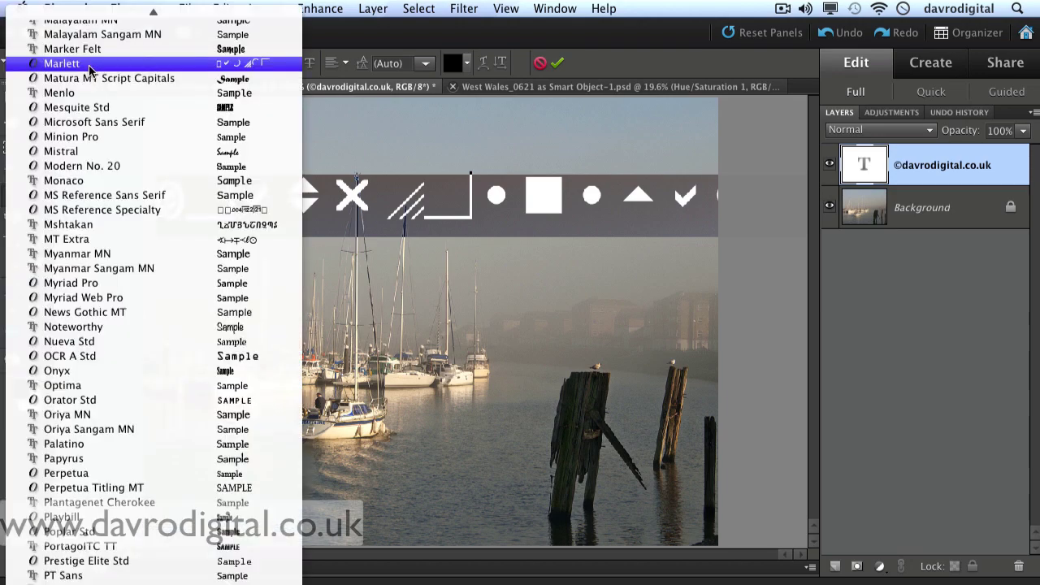
left_click(87, 123)
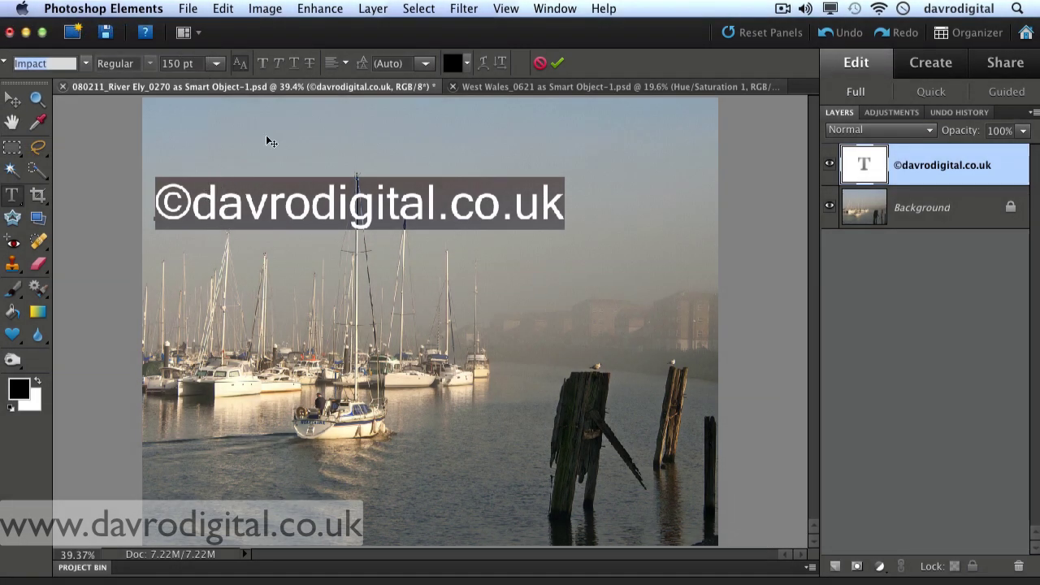
key("Down")
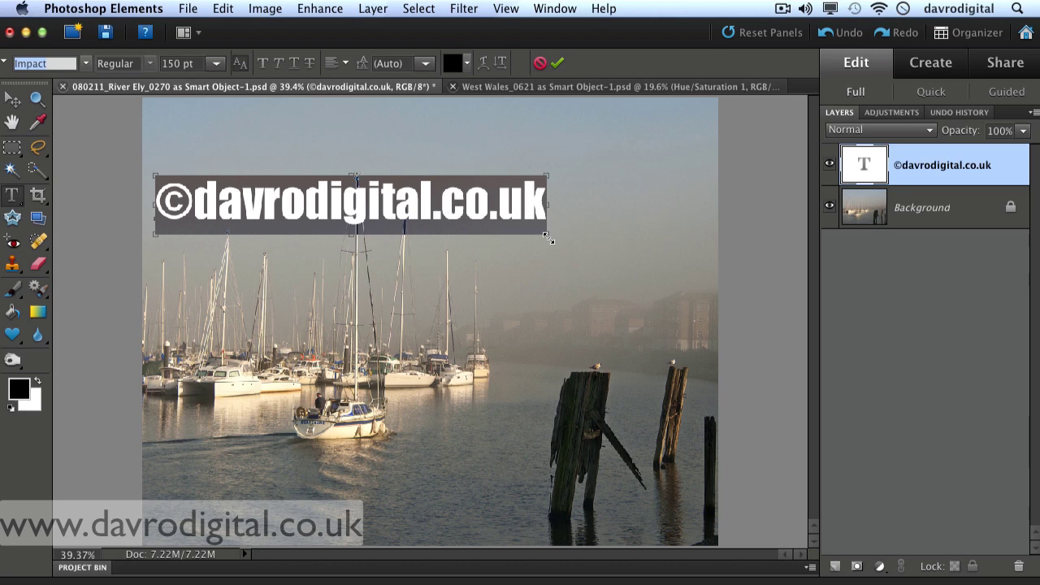
Enlarge the copyright text to nearly the photo's full width, commit it, and hide the Background layer
key("super")
left_click_drag(545, 234, 693, 269)
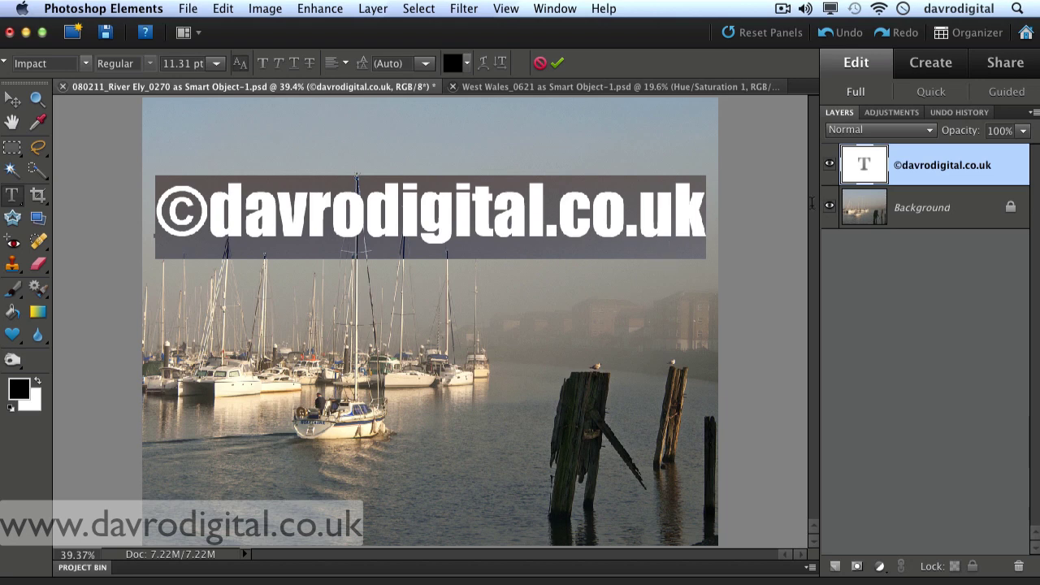
key("super+Return")
key("h")
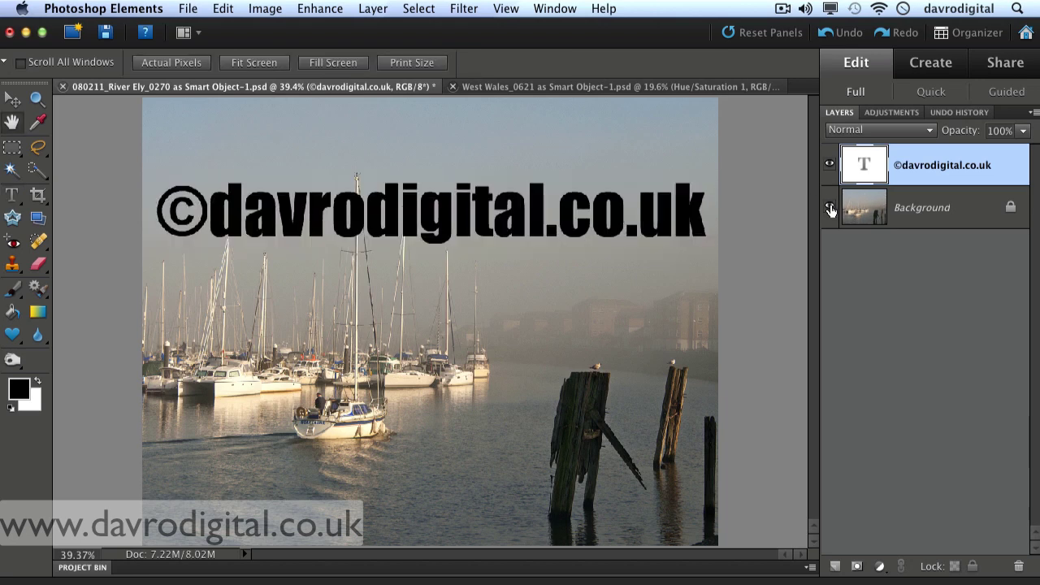
left_click(830, 209)
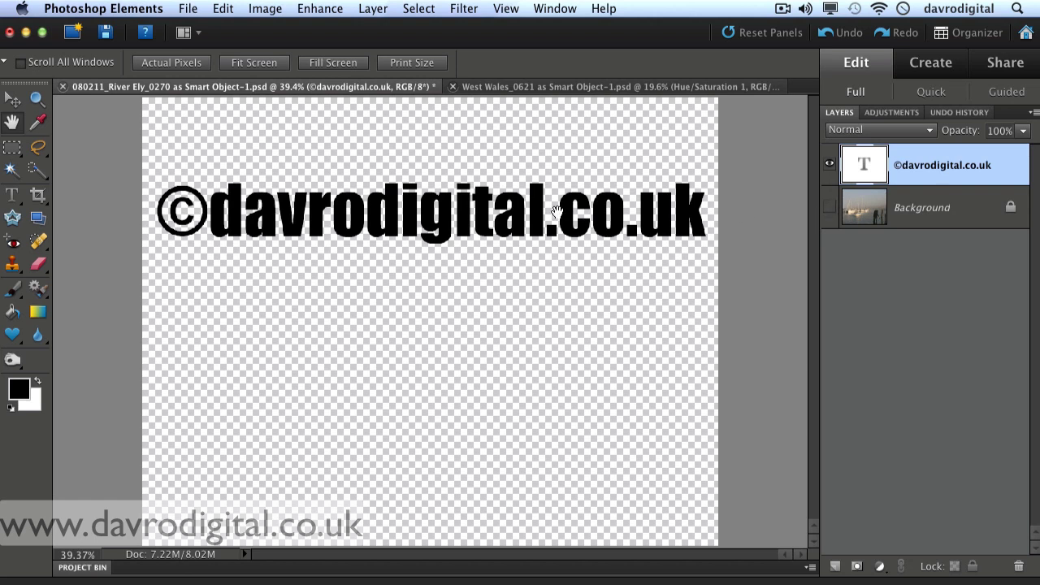
Check the document's pixel dimensions and resolution in Image Size without changing them
left_click(261, 11)
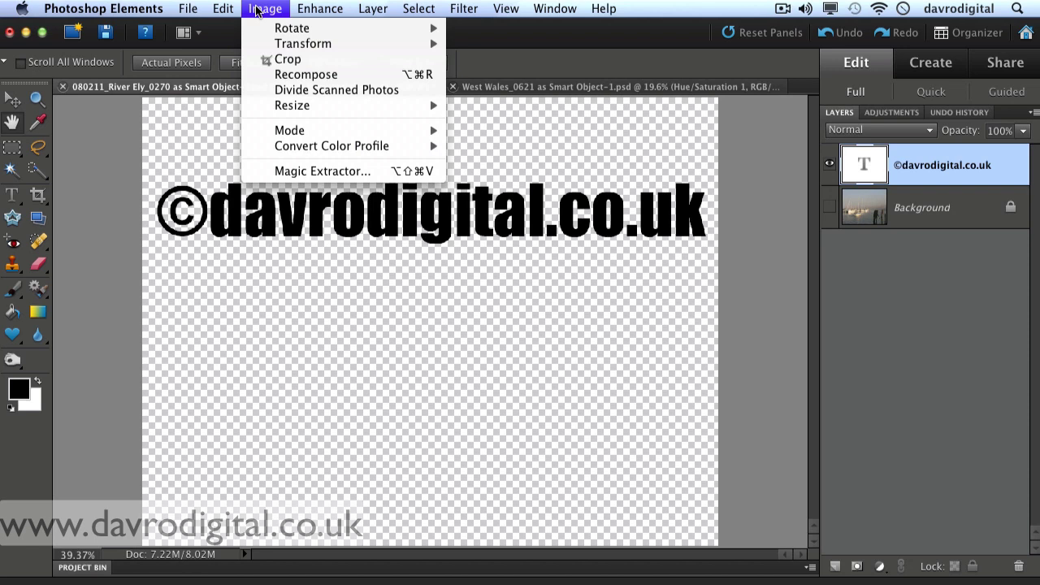
mouse_move(298, 108)
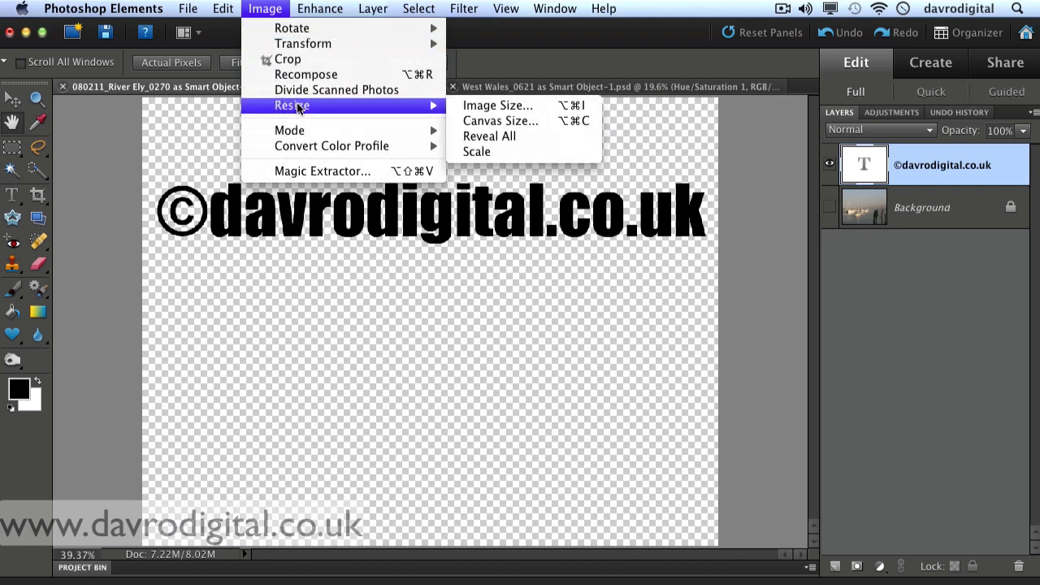
left_click(468, 105)
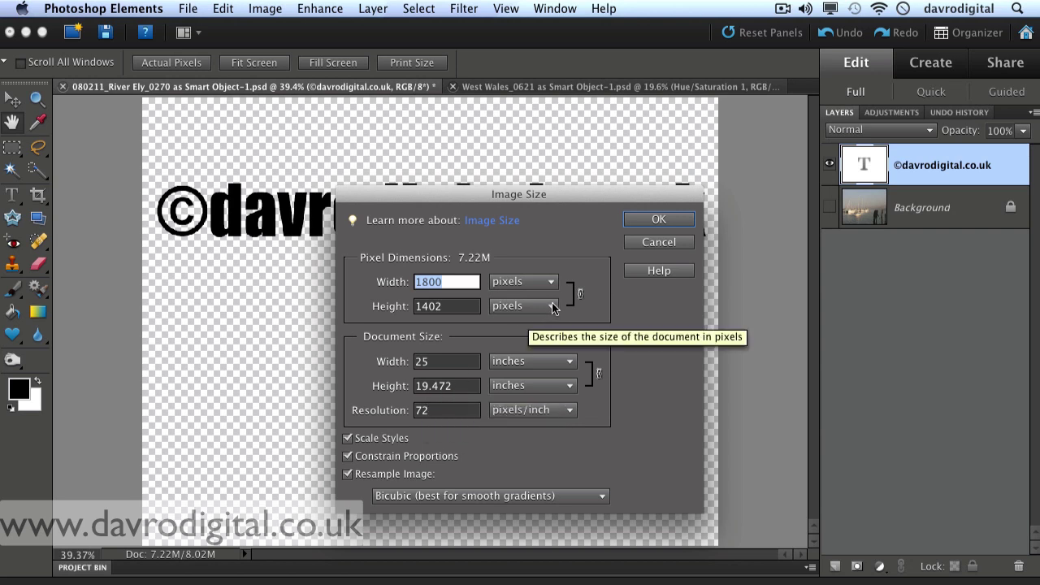
left_click(646, 243)
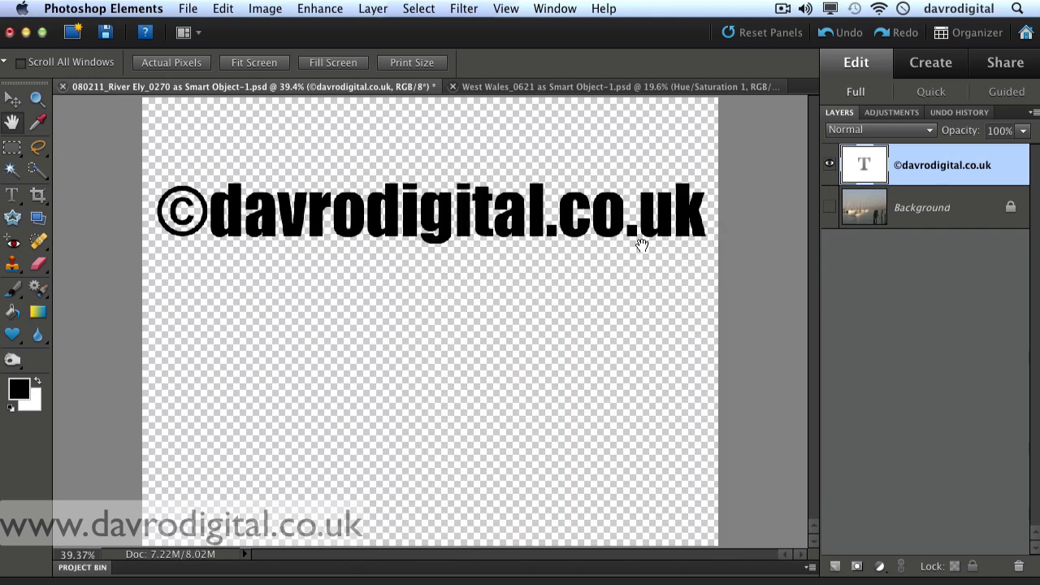
Define a custom brush named "copyright" from the copyright text
left_click(222, 9)
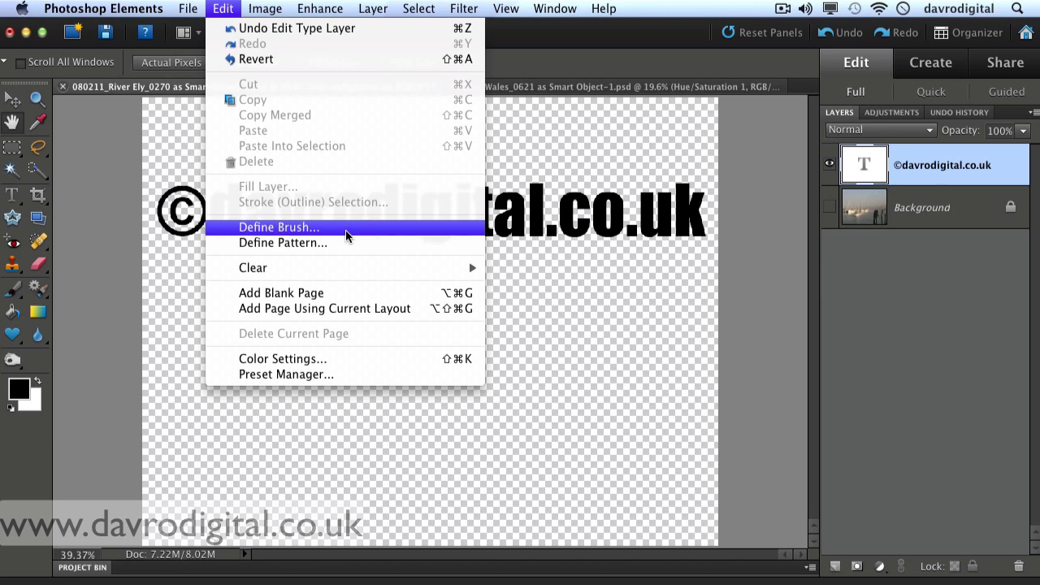
left_click(343, 230)
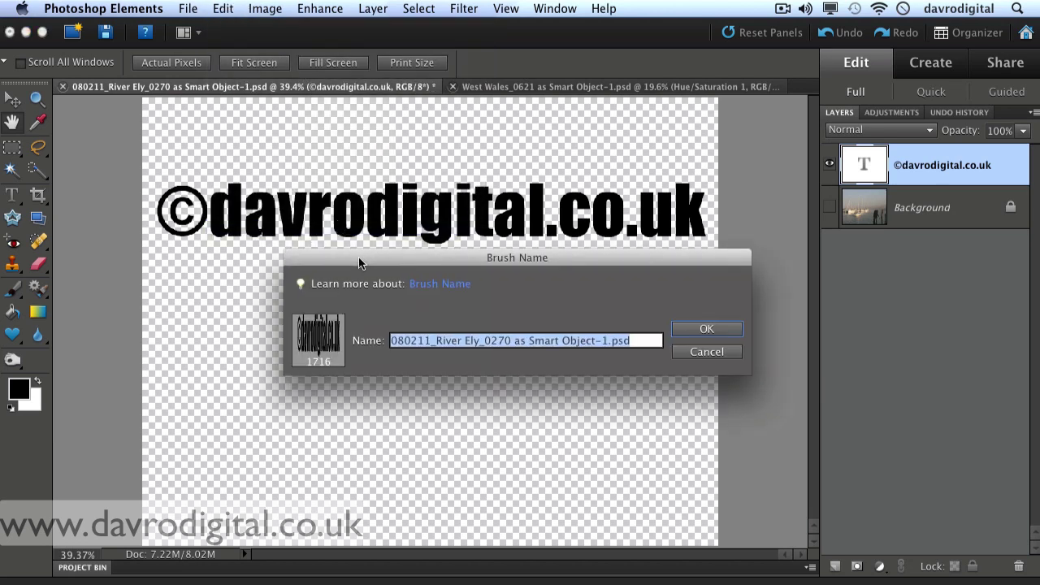
left_click_drag(359, 256, 313, 253)
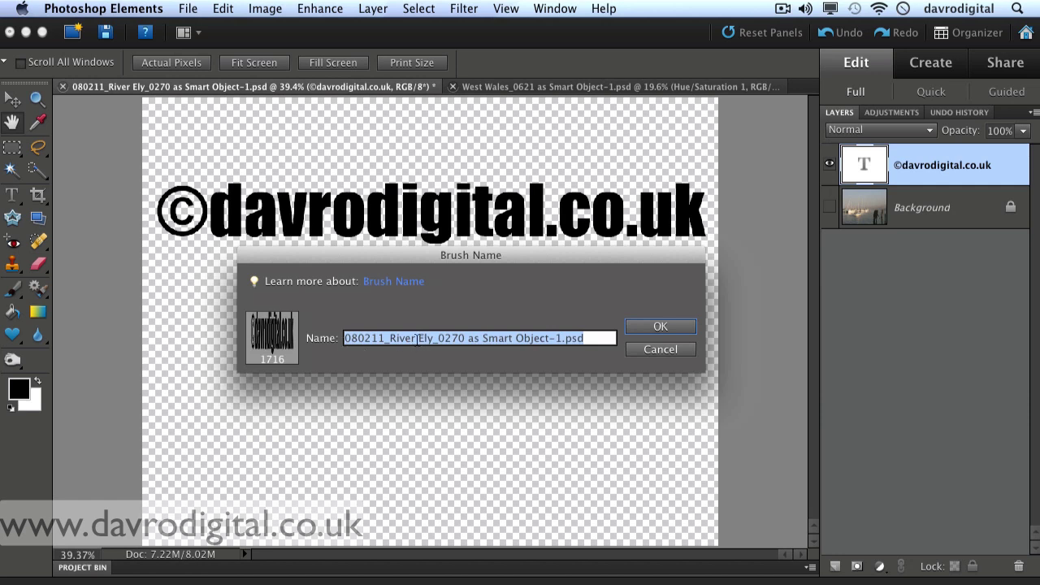
type("copyright")
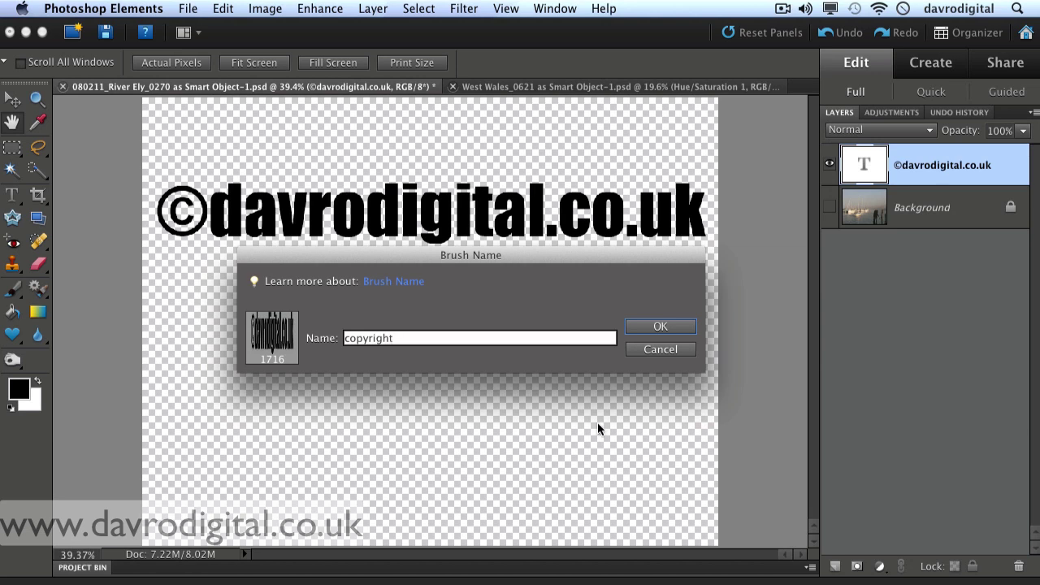
left_click(645, 327)
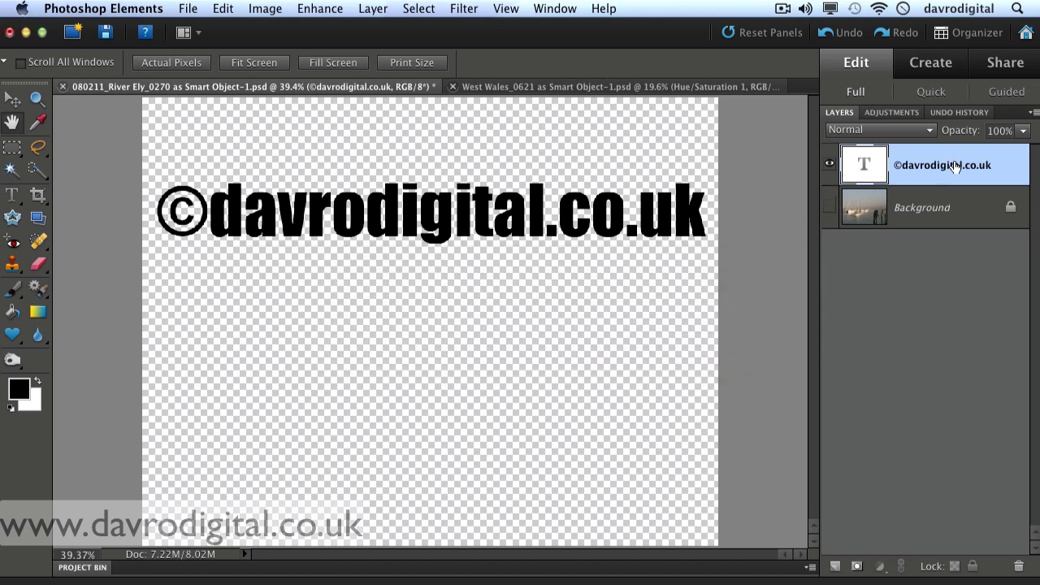
Delete the copyright text layer and add a new empty layer above the Background
left_click_drag(961, 168, 1017, 565)
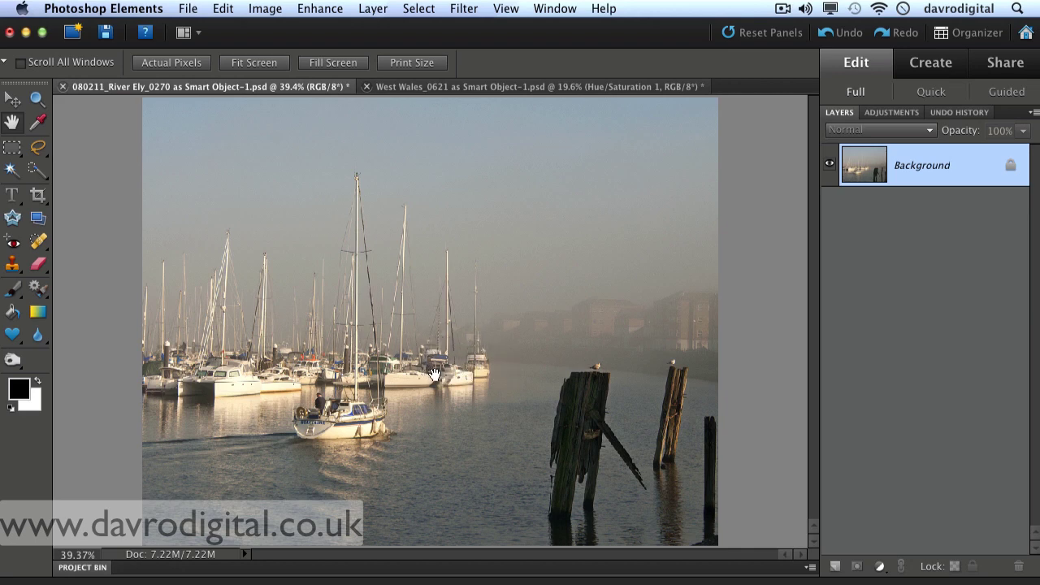
left_click(834, 568)
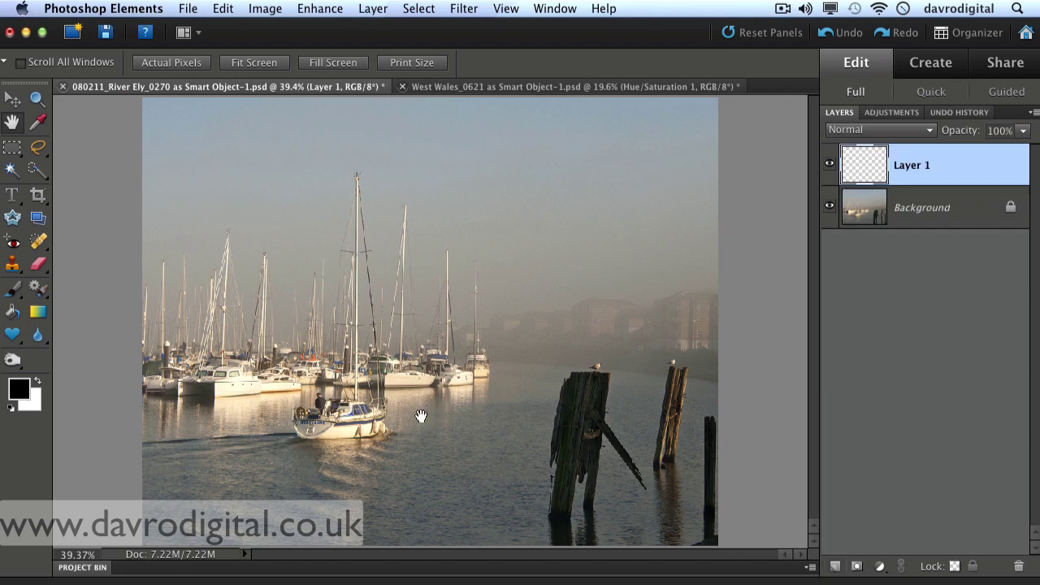
Activate the Brush tool and choose the 1716 px copyright brush from the end of the Default Brushes set
left_click(18, 291)
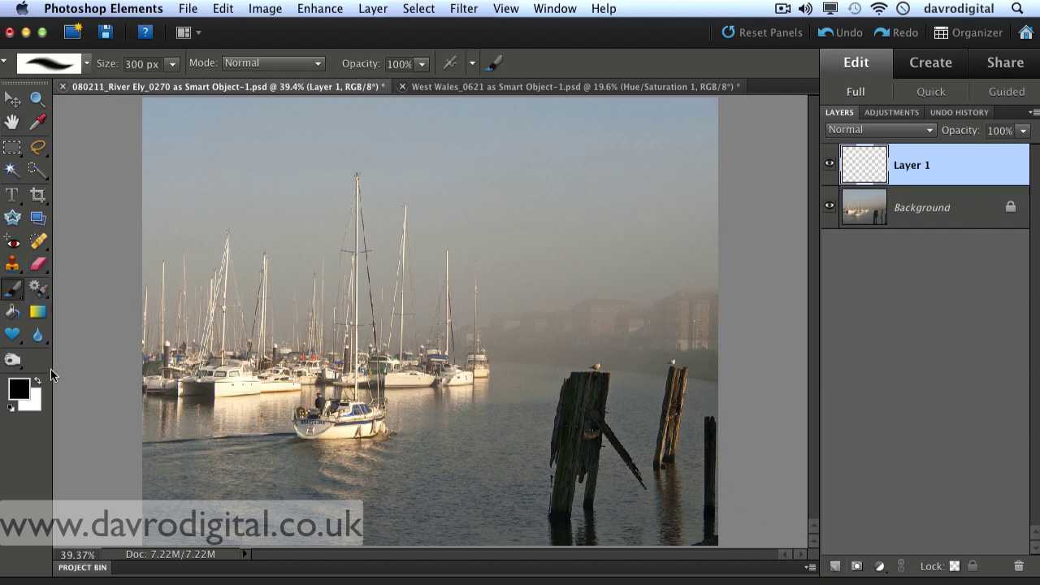
left_click(87, 65)
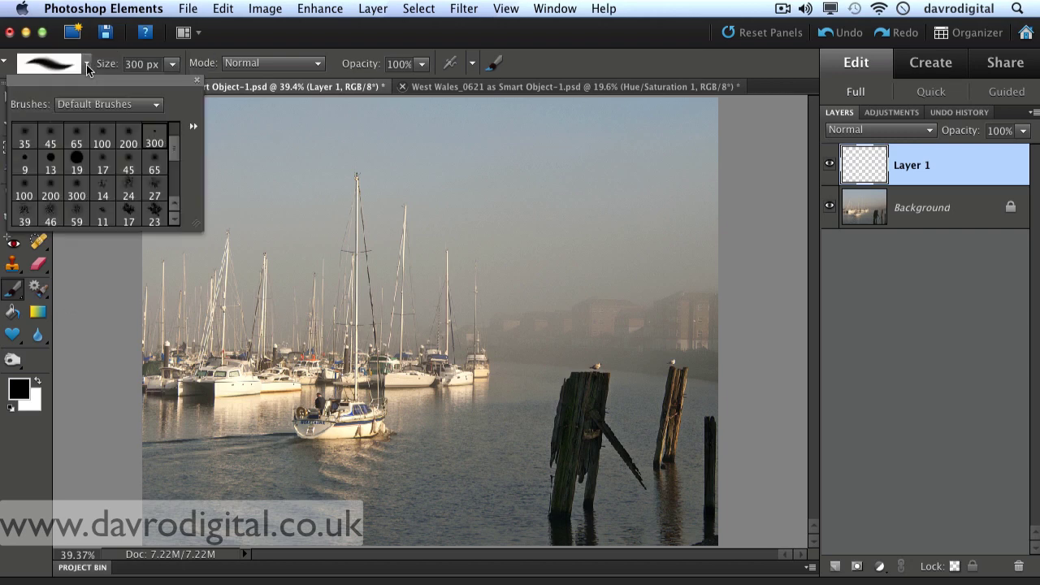
left_click_drag(174, 148, 179, 169)
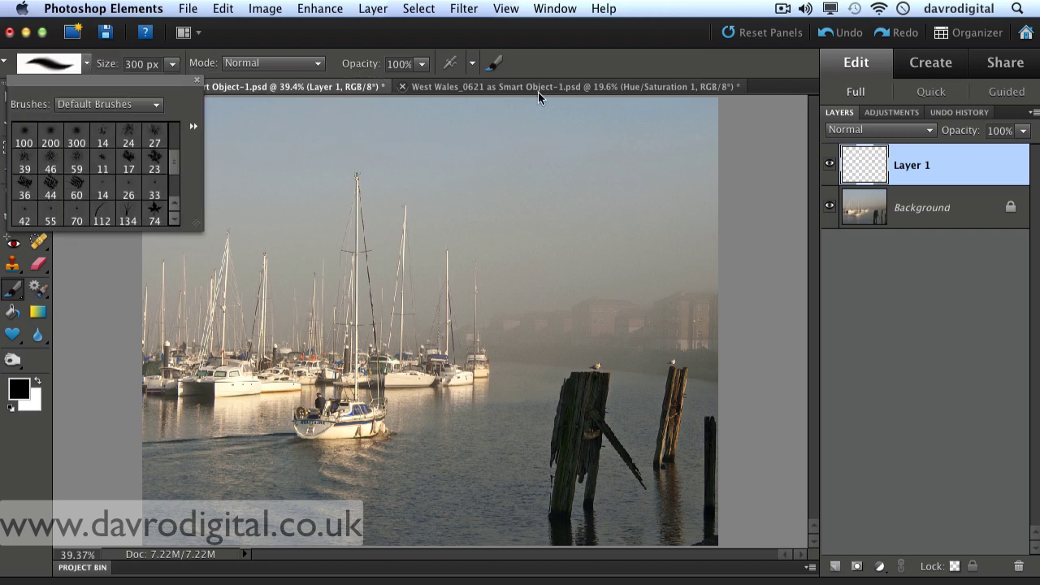
left_click(567, 61)
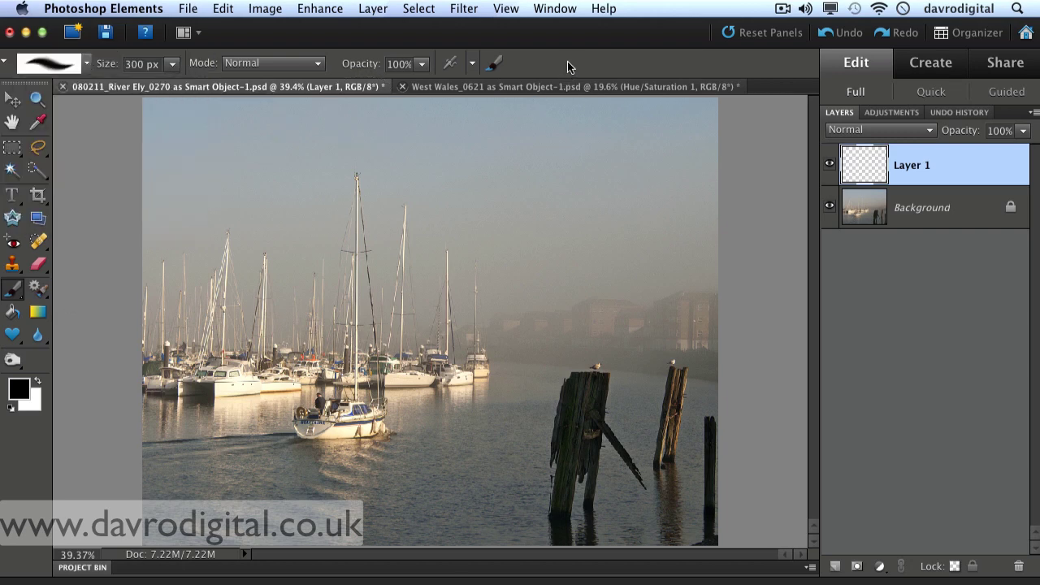
right_click(419, 203)
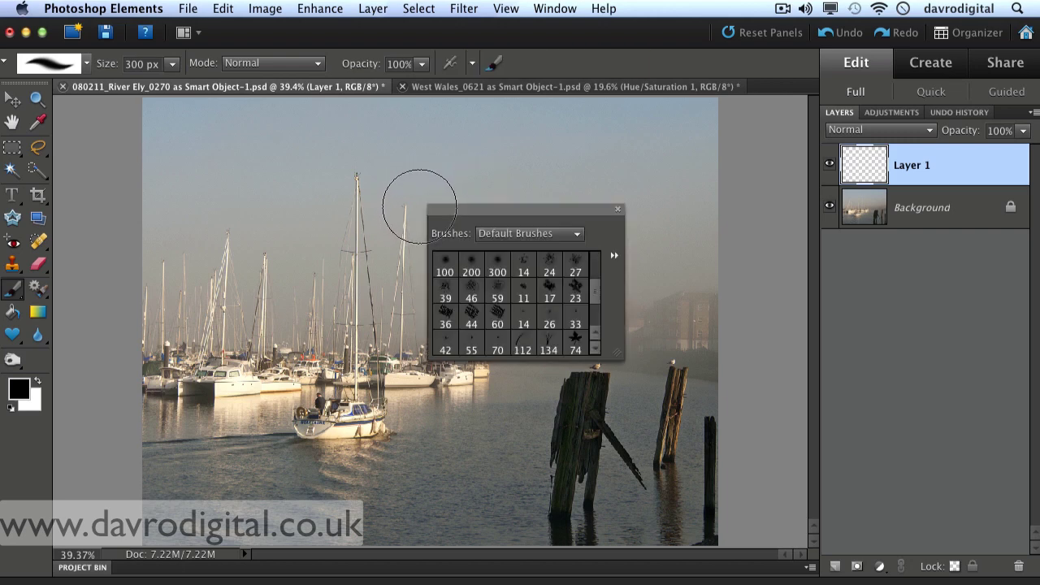
scroll(593, 286, "up", 1)
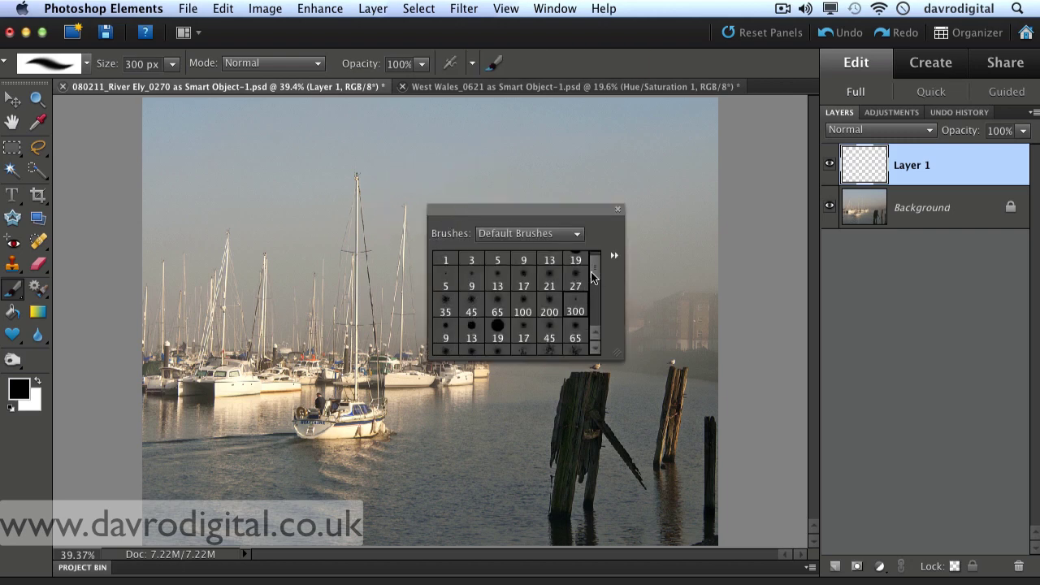
scroll(594, 273, "up", 1)
scroll(594, 301, "down", 6)
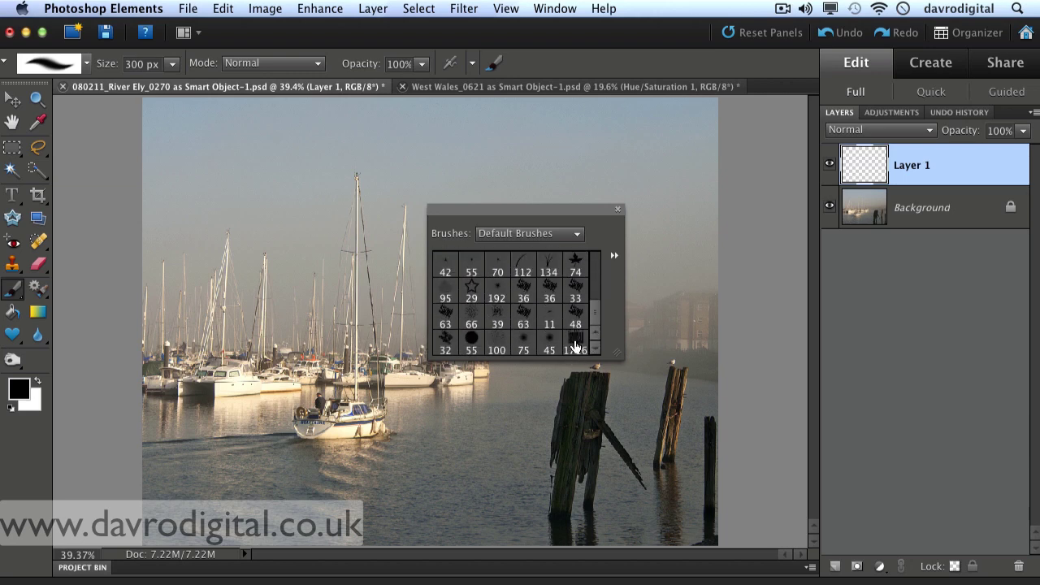
left_click(574, 344)
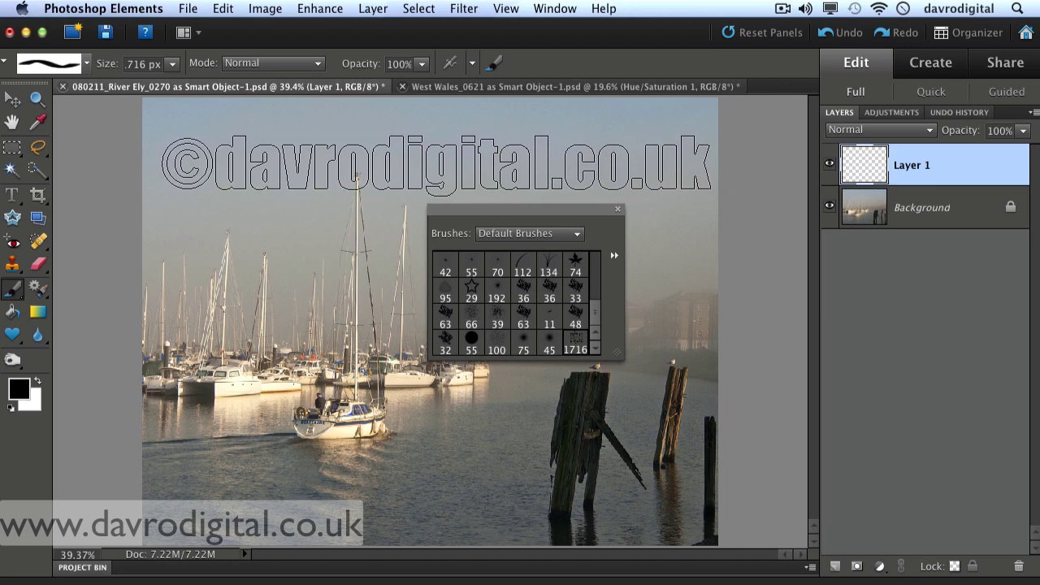
Stamp the copyright brush once in black across the sky on the empty layer
left_click(430, 166)
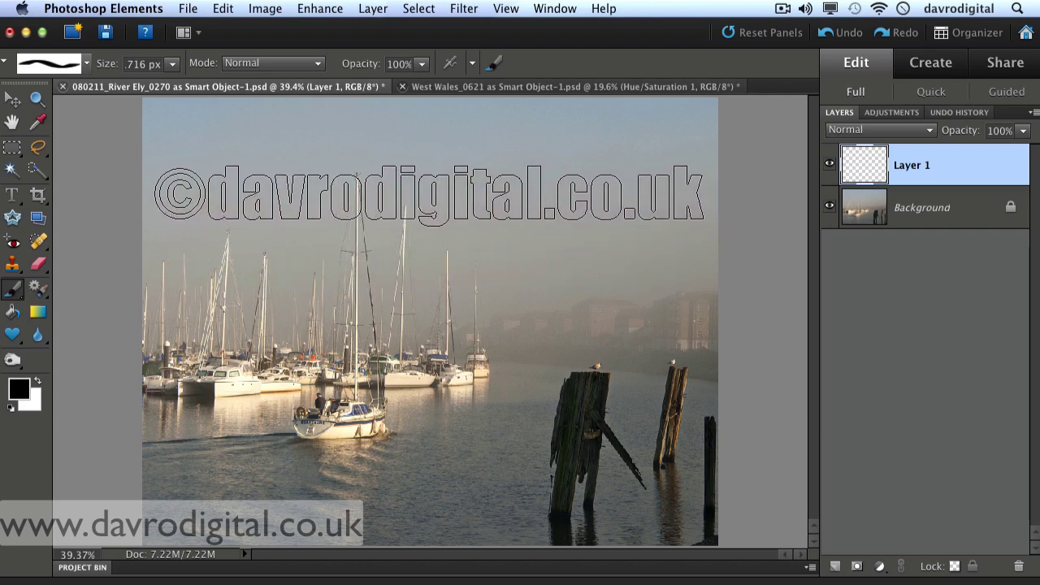
left_click(430, 192)
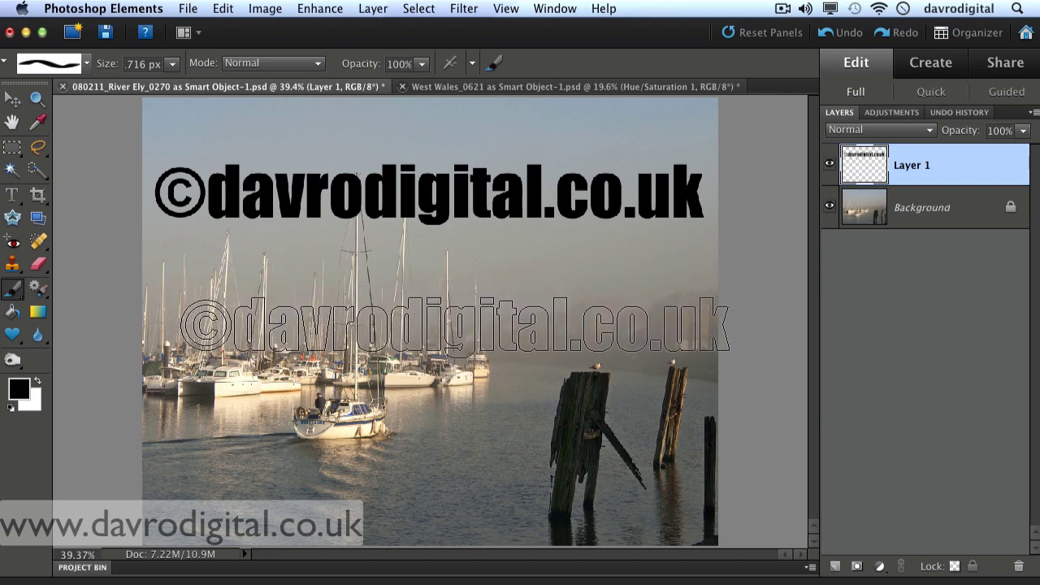
key("h")
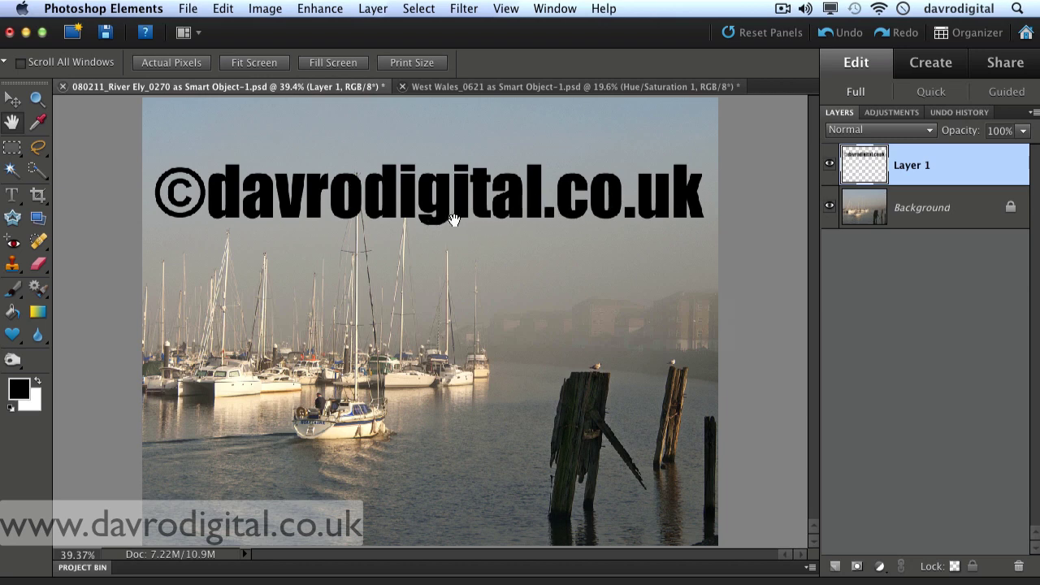
Add a drop shadow to the stamped copyright layer with size 9 px and distance 9 px
left_click(370, 10)
mouse_move(433, 100)
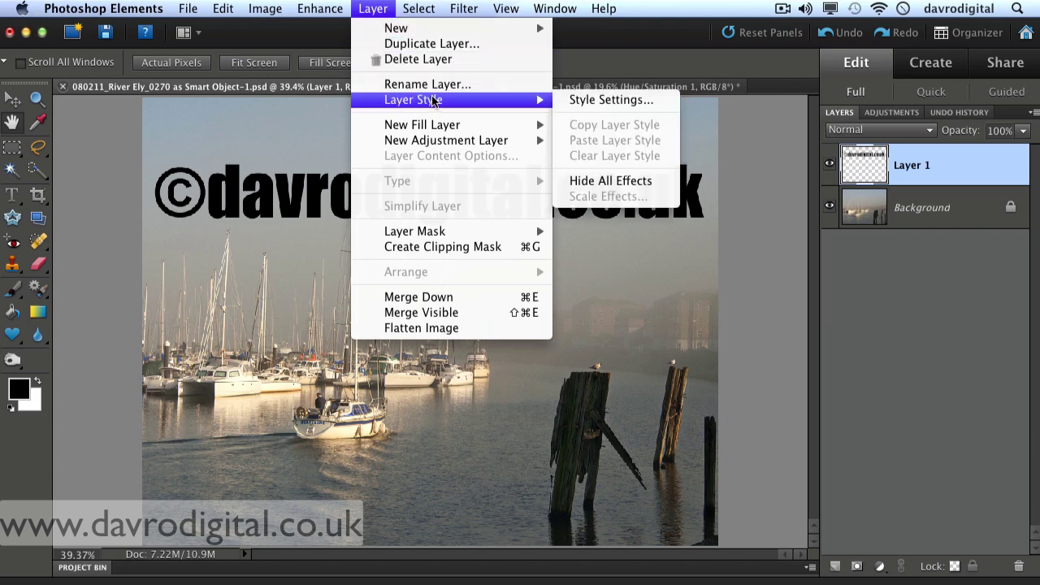
left_click(610, 99)
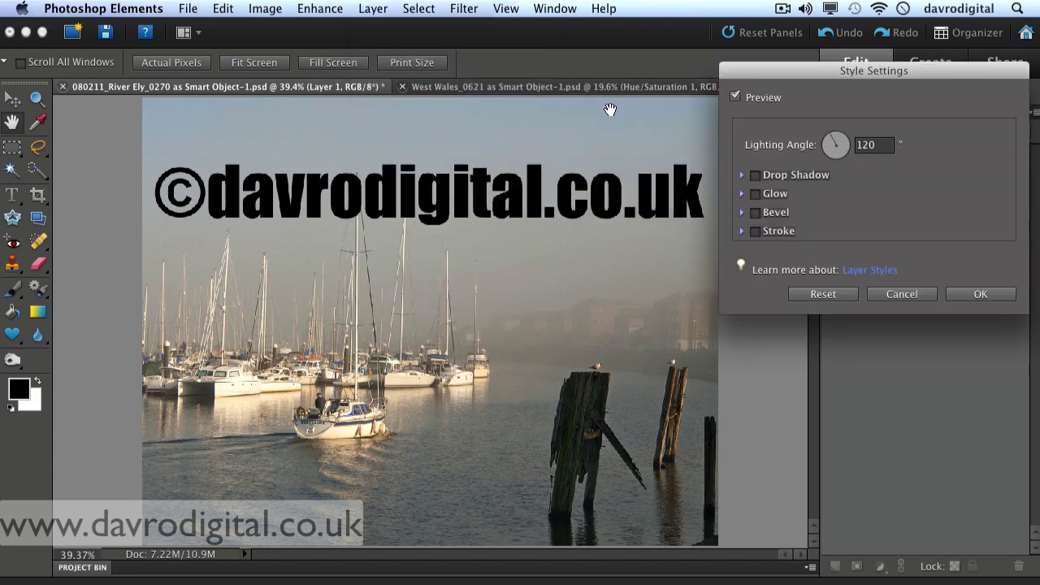
left_click(756, 175)
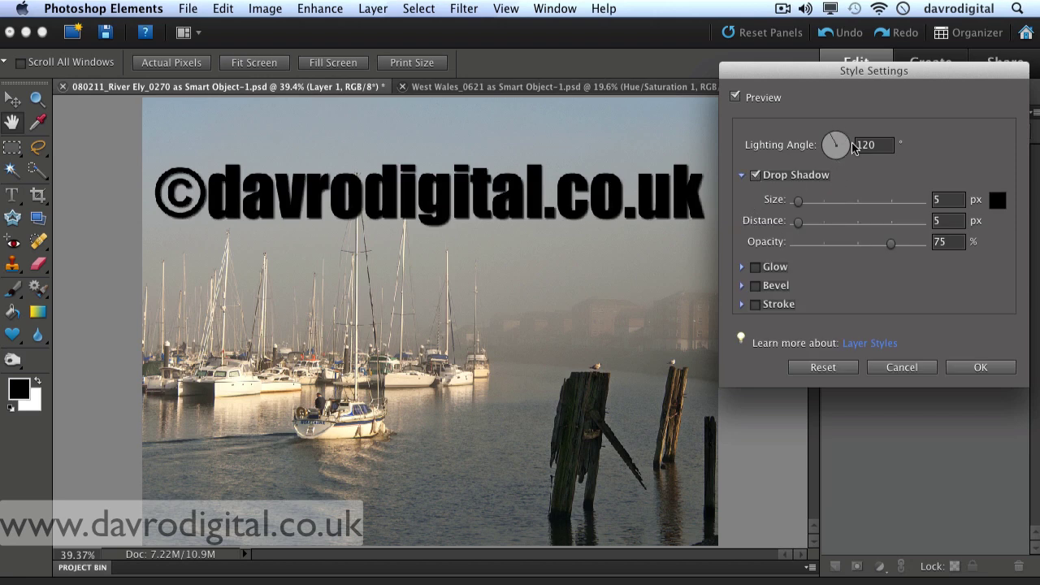
left_click_drag(800, 201, 802, 201)
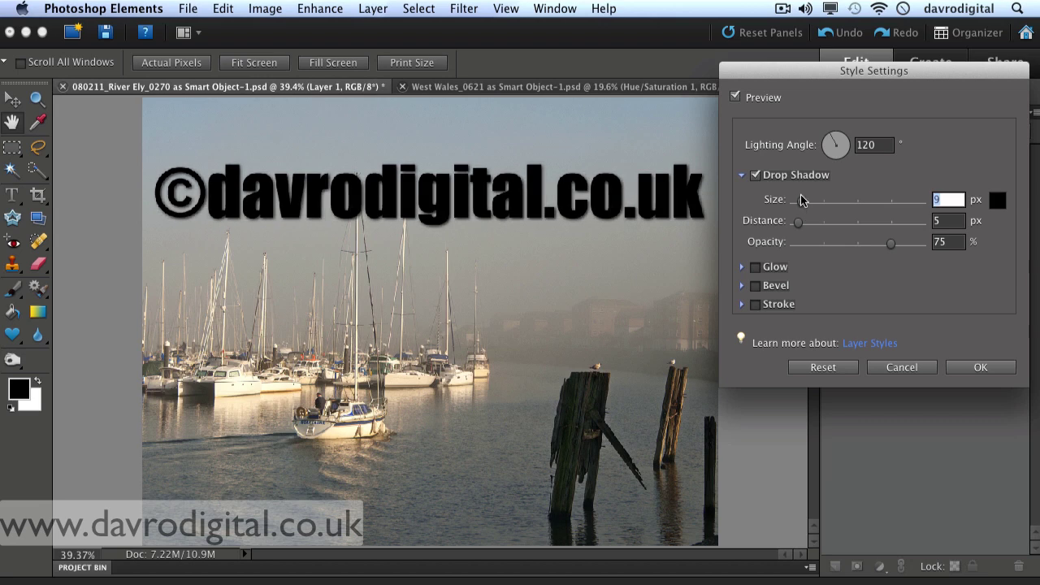
left_click(798, 226)
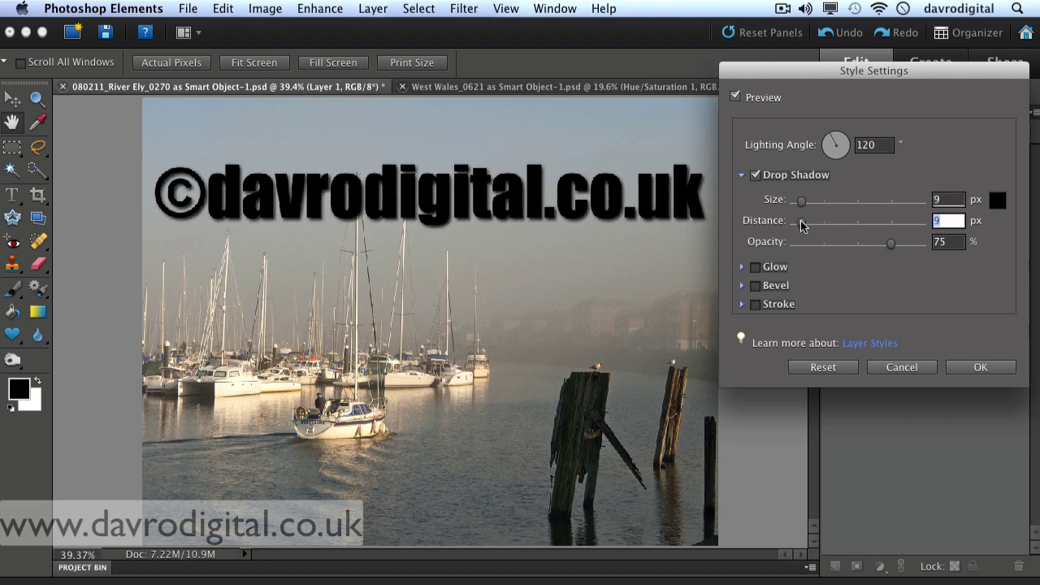
left_click(743, 177)
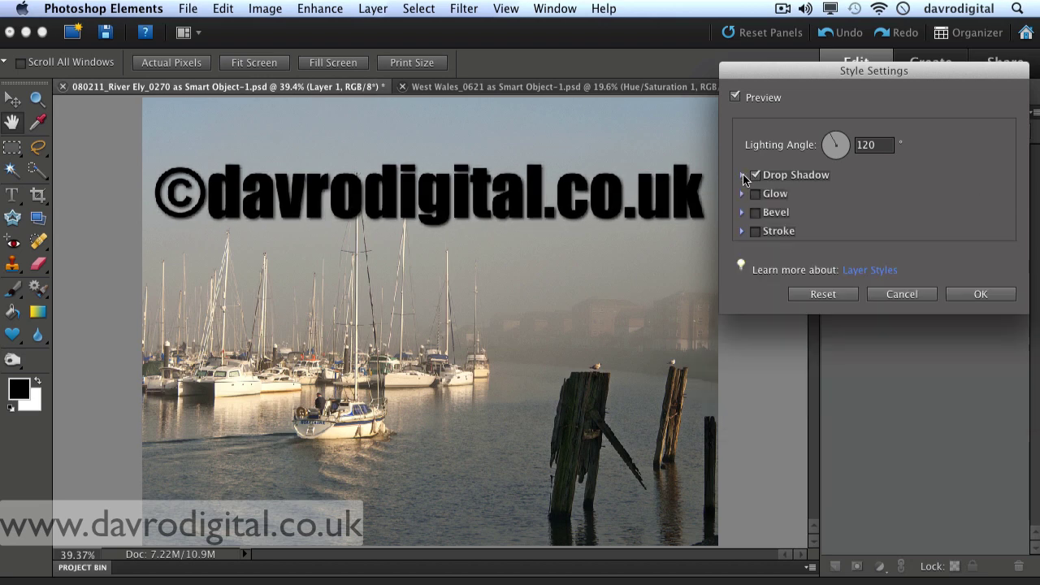
Add an upward bevel of 9 px to the copyright layer and apply the style settings
left_click(756, 215)
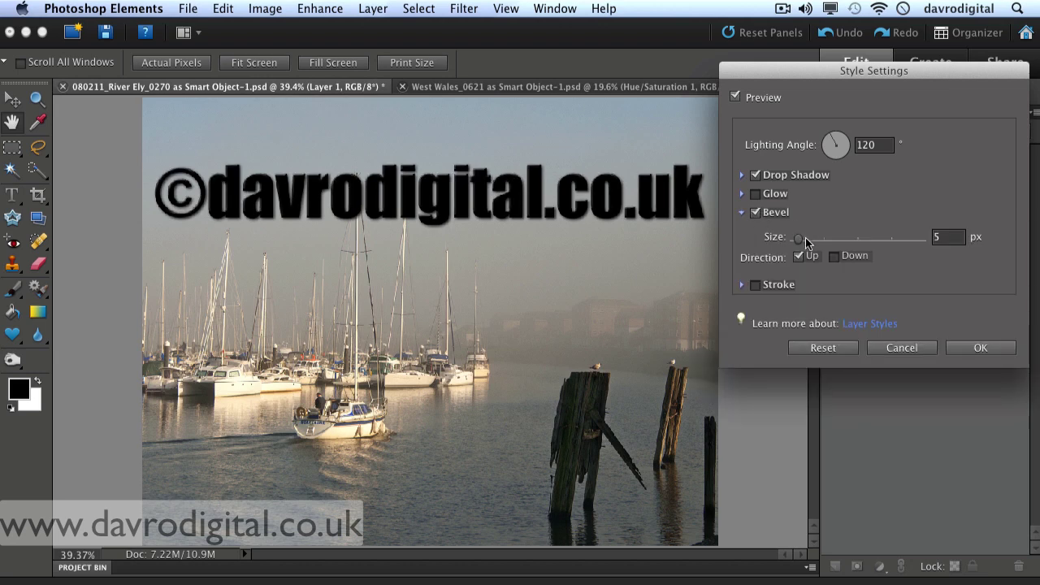
left_click_drag(801, 241, 801, 241)
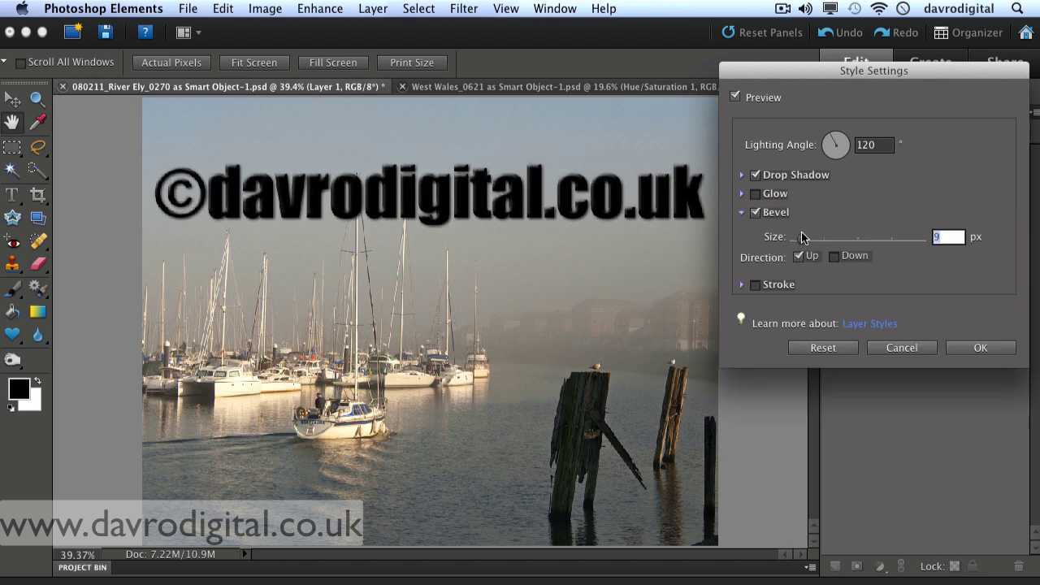
left_click(977, 347)
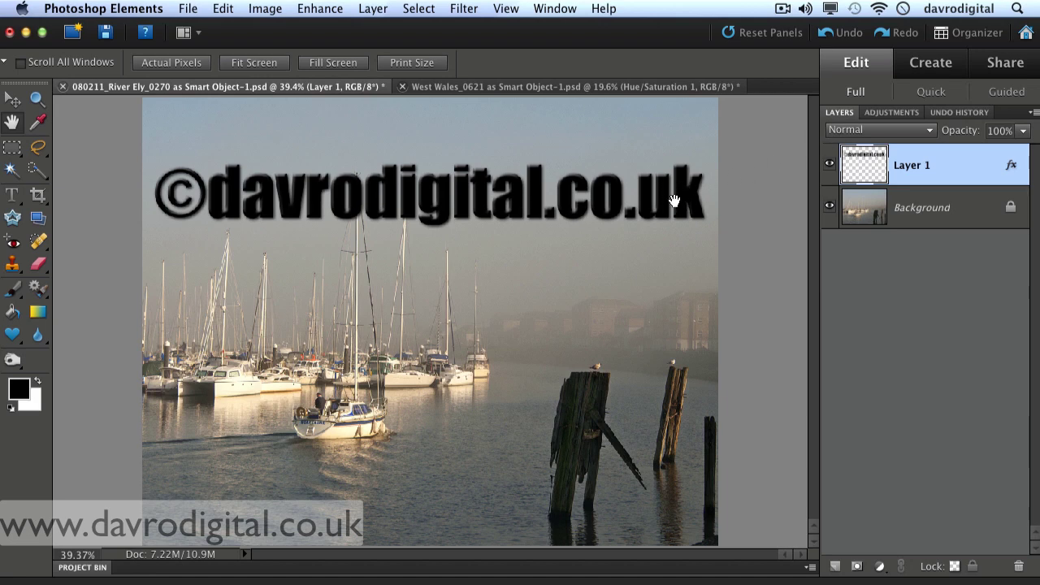
Set the copyright layer's blend mode to Screen and move the watermark down to the water near the photo's lower edge
left_click(845, 131)
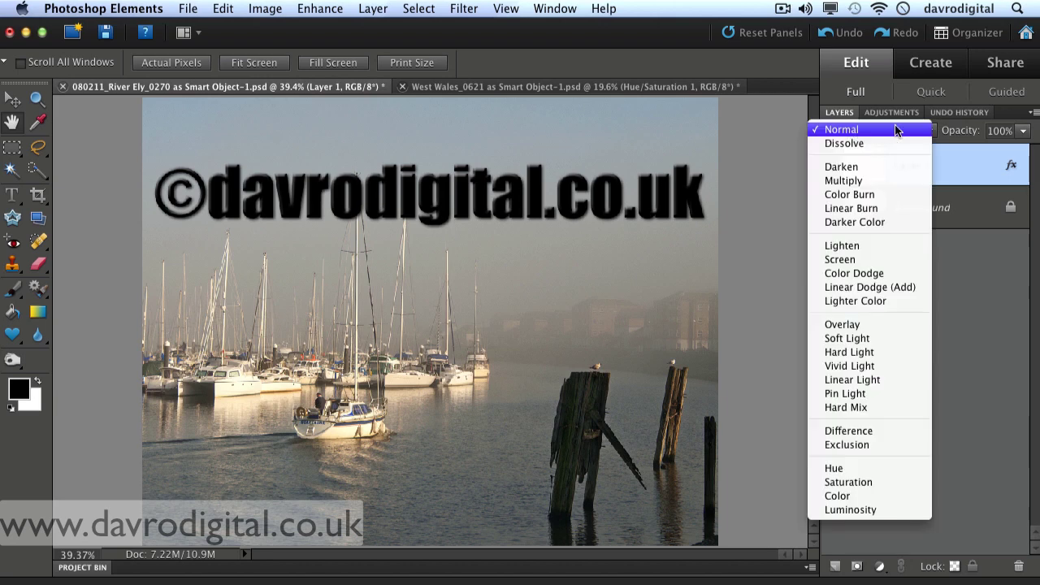
left_click(915, 259)
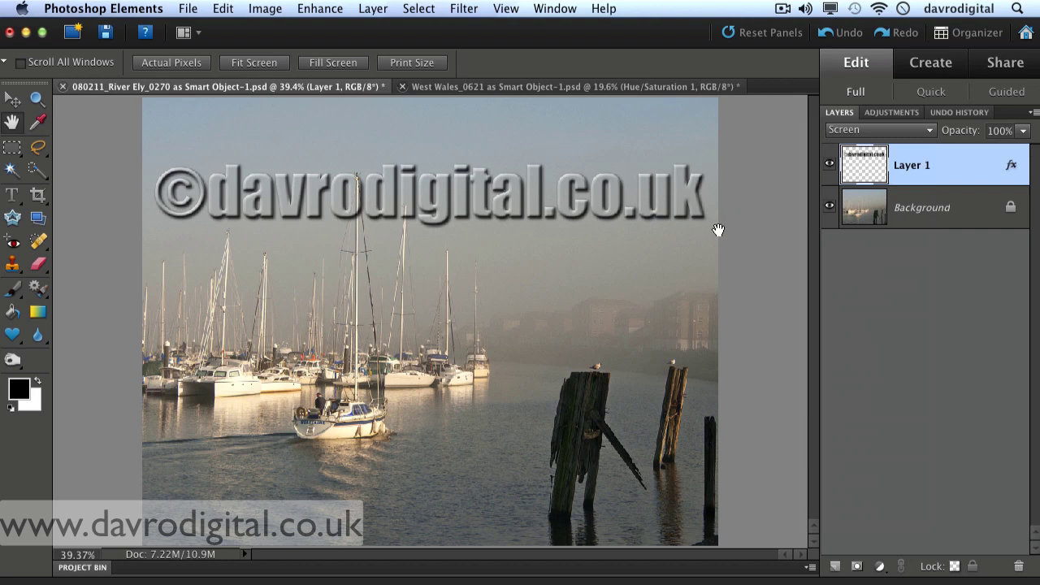
key("v")
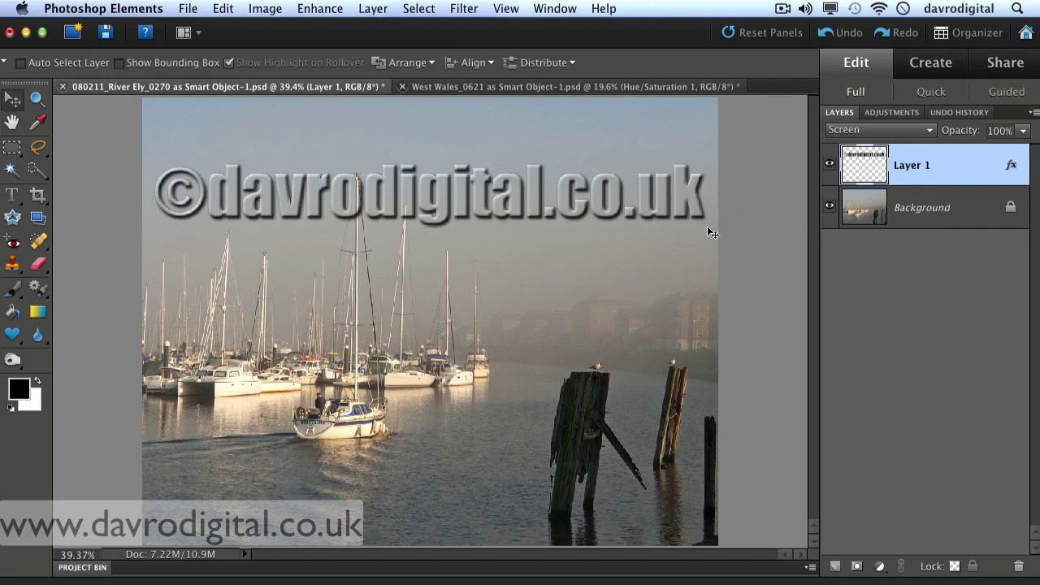
left_click_drag(694, 209, 706, 519)
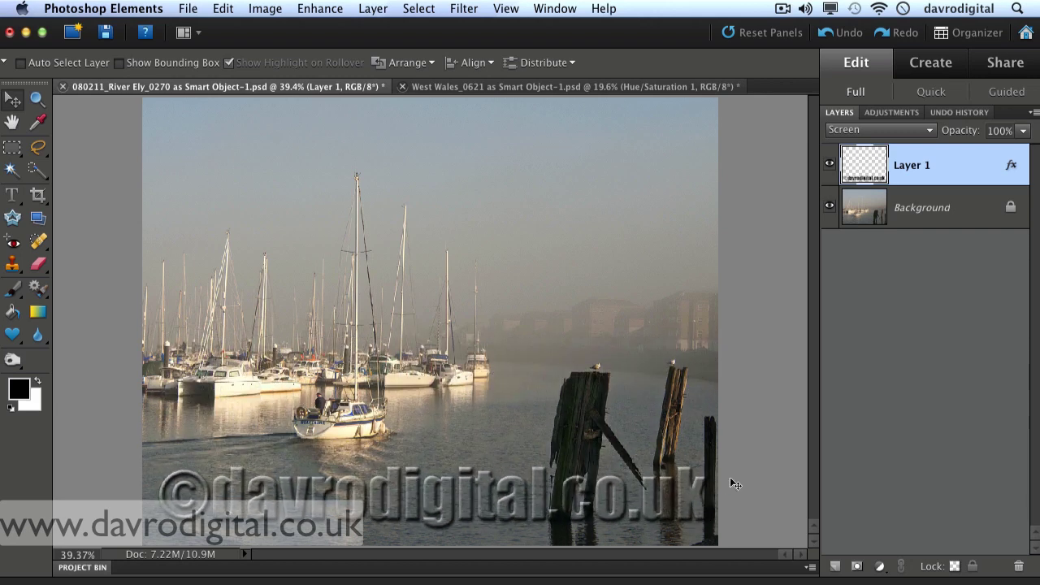
Scale the watermark to about 60.5% width and 56.7% height, and move it left along the photo's lower edge
key("super+t")
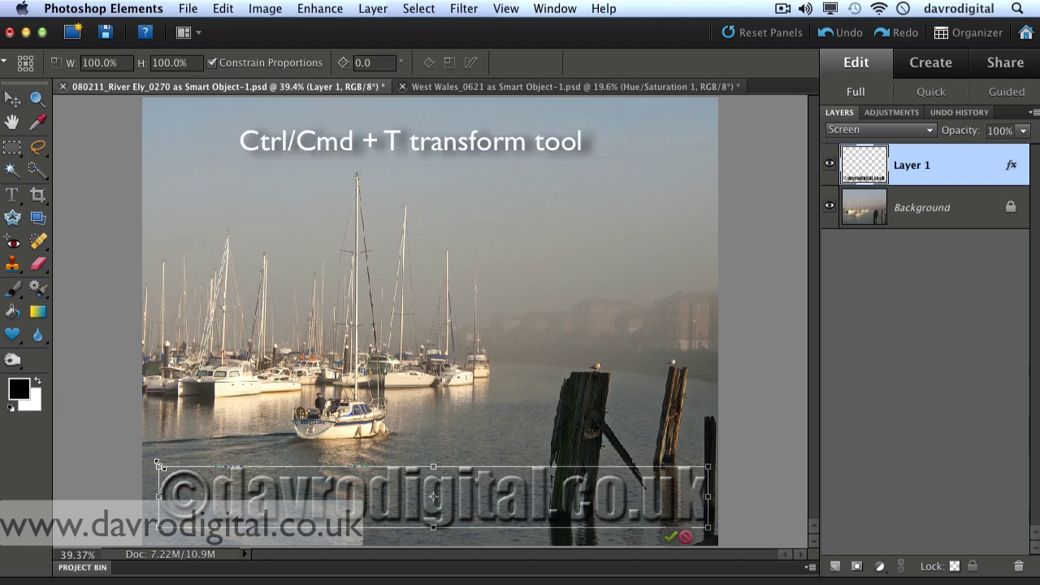
left_click_drag(160, 465, 375, 493)
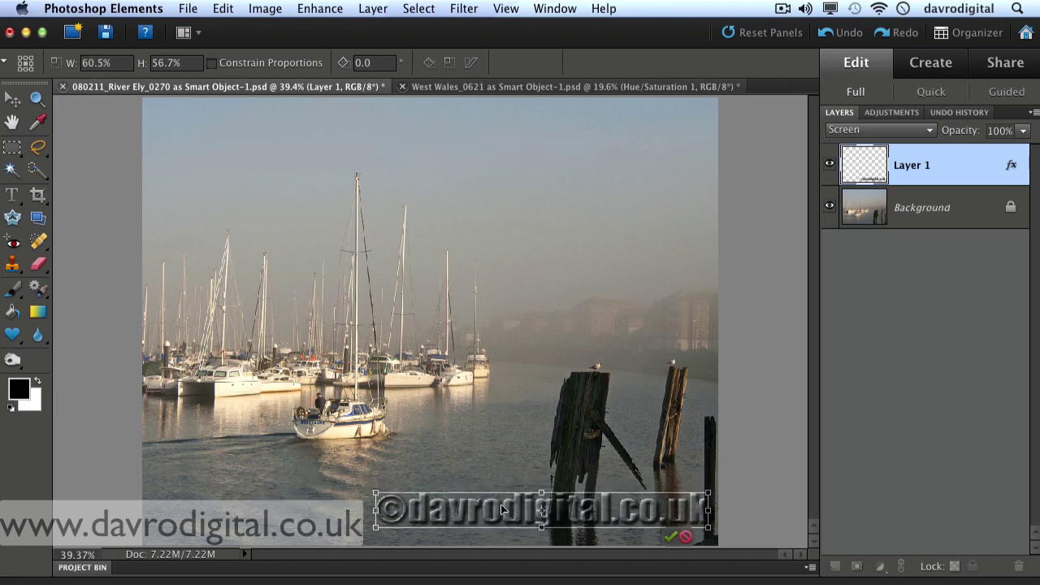
left_click(671, 538)
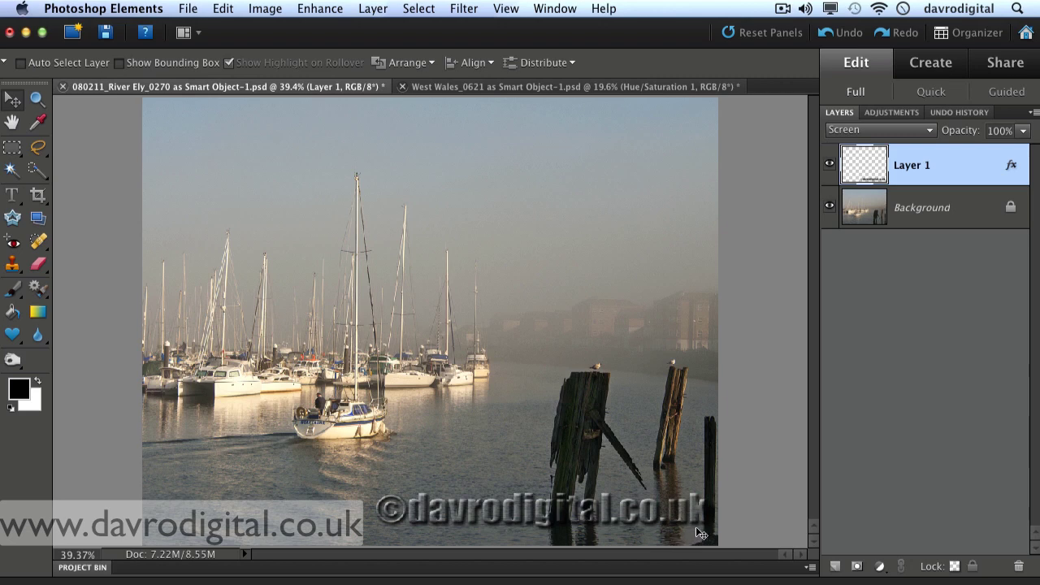
left_click_drag(698, 534, 525, 525)
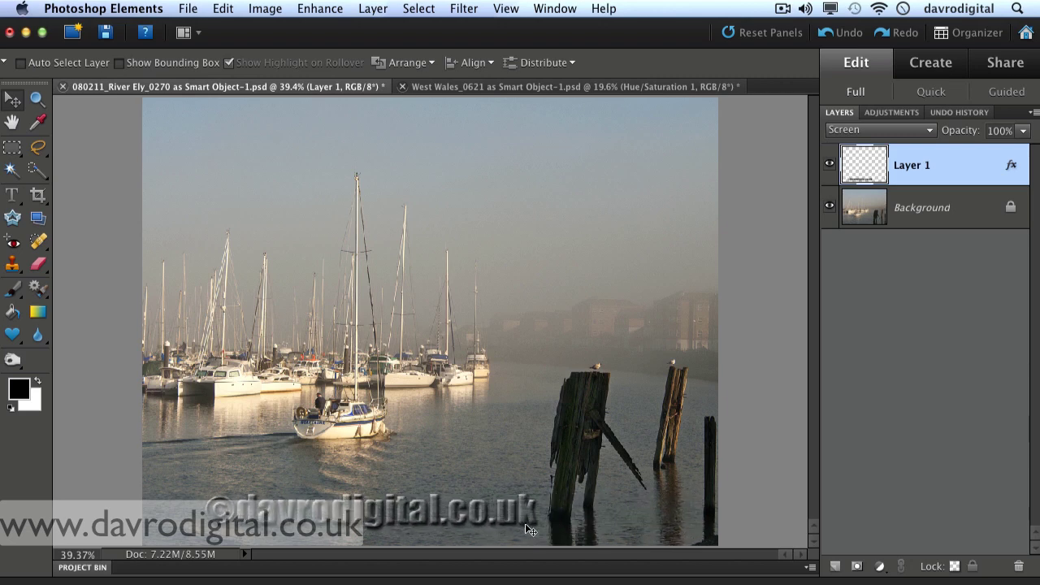
Switch to the West Wales castle photo and check its pixel dimensions and resolution without changing them
left_click(526, 86)
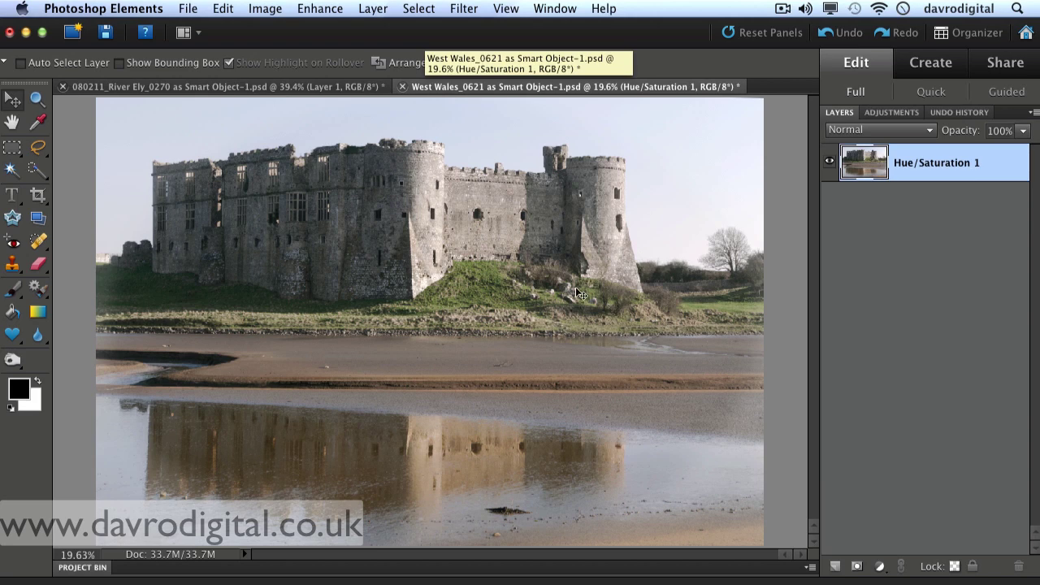
left_click(265, 8)
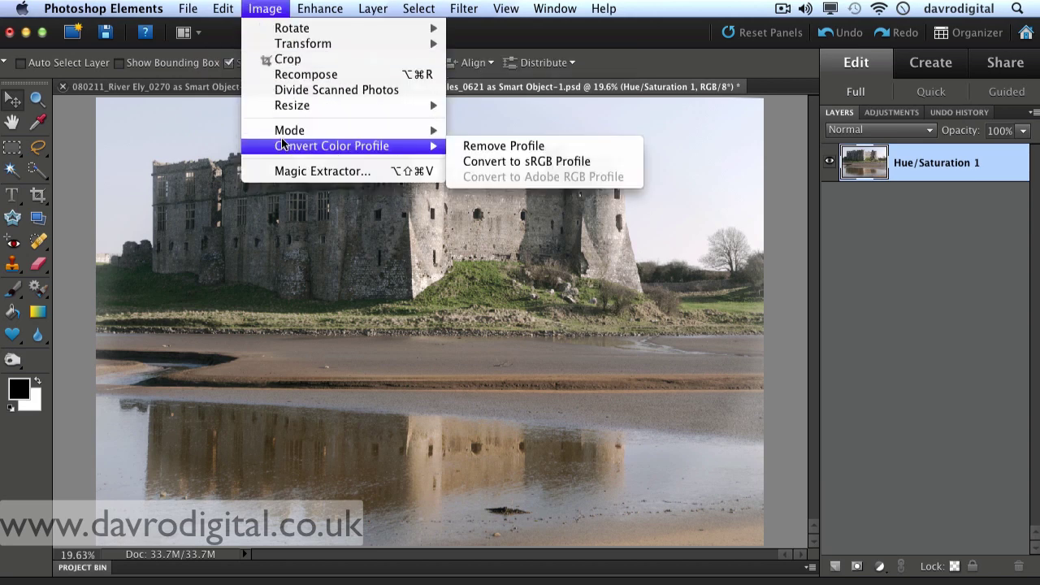
mouse_move(306, 114)
left_click(486, 105)
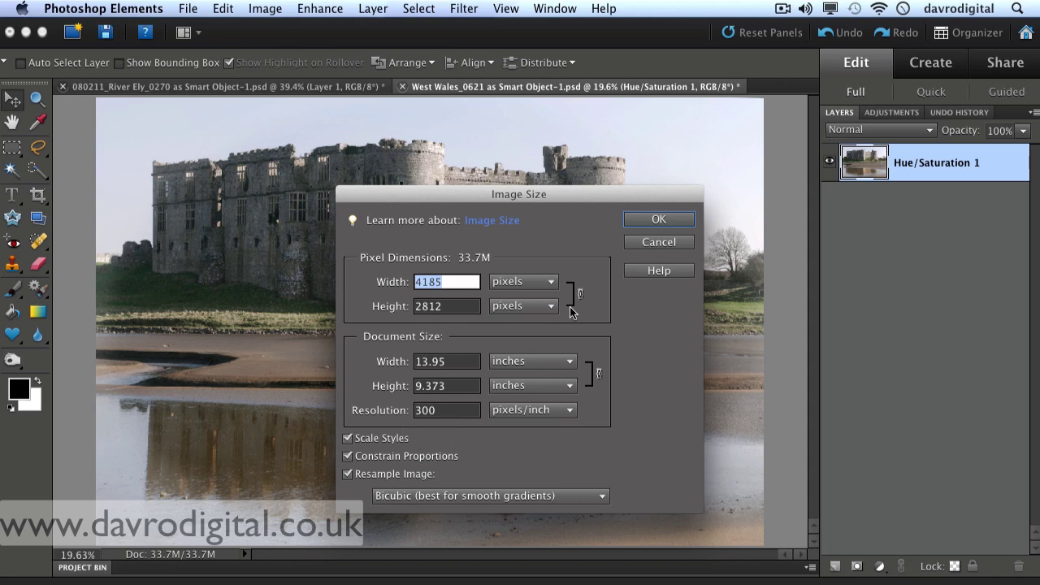
left_click(642, 226)
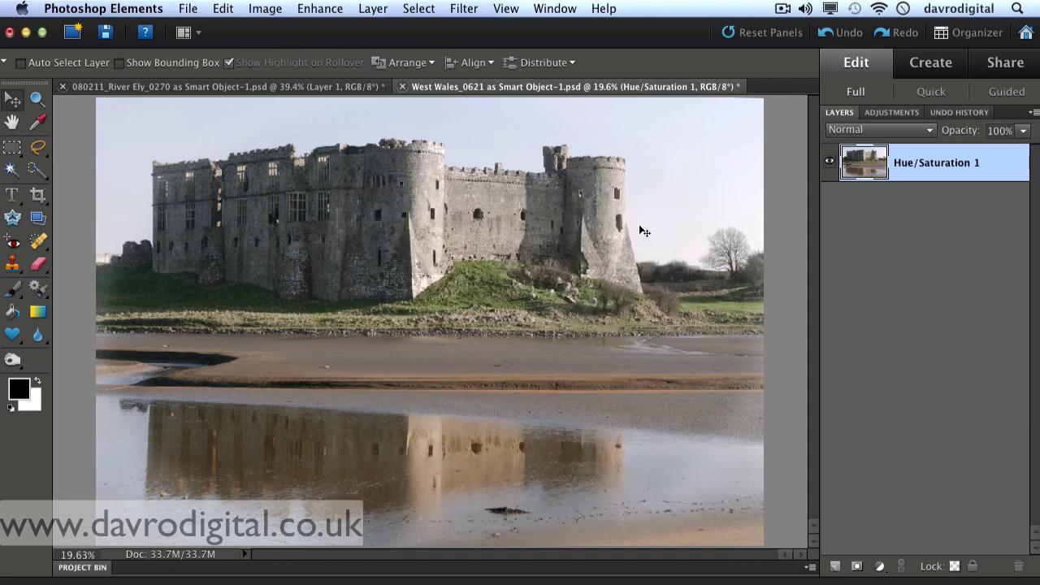
Add a new layer to the castle photo and stamp the copyright brush once in white near the photo's centre
left_click(834, 564)
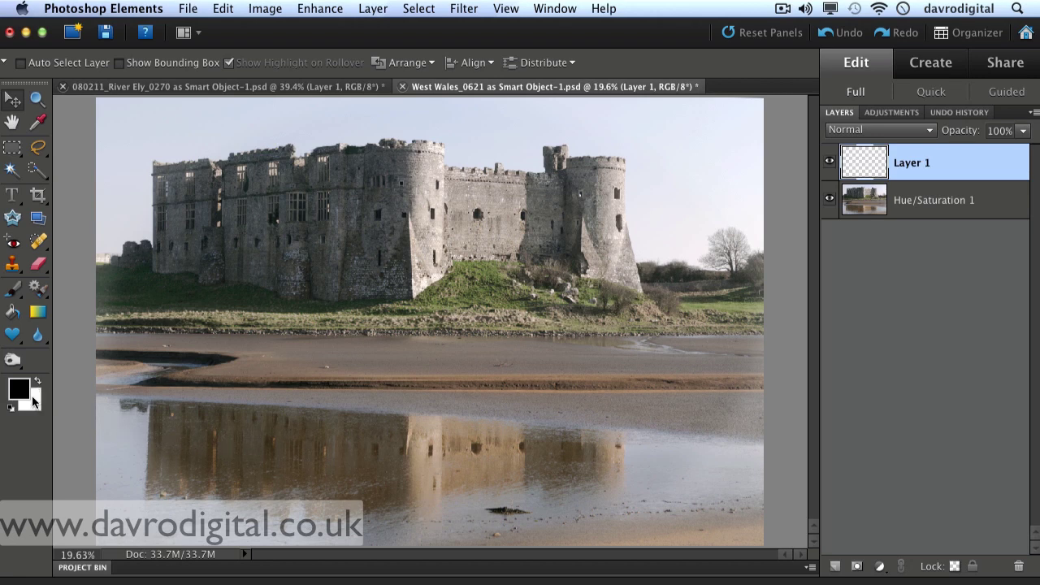
key("x")
left_click(15, 290)
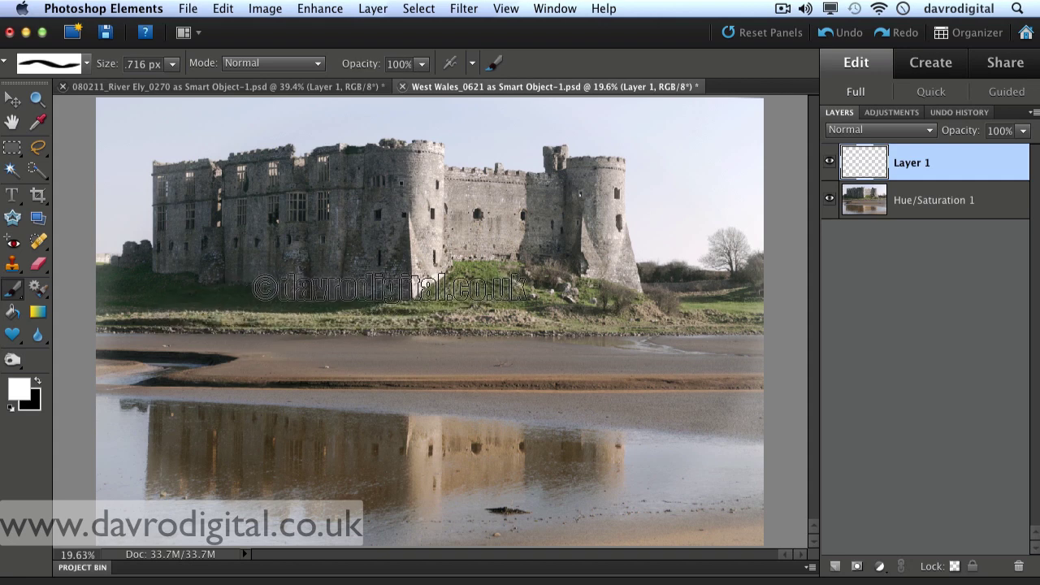
left_click(395, 290)
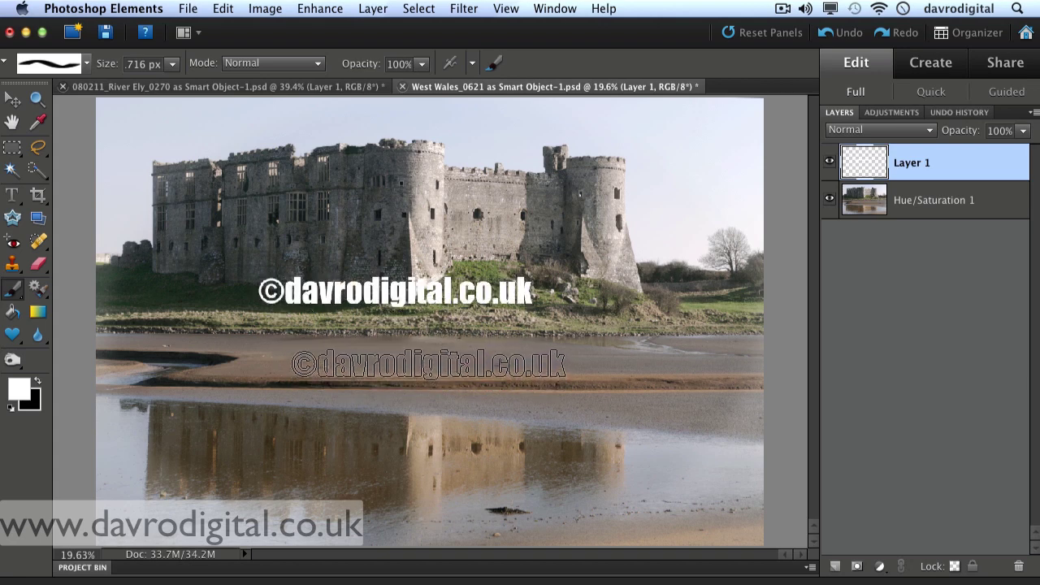
Stretch the stamped copyright text to about 187.3% width and 380.8% height, and move it down over the castle's reflection
key("h")
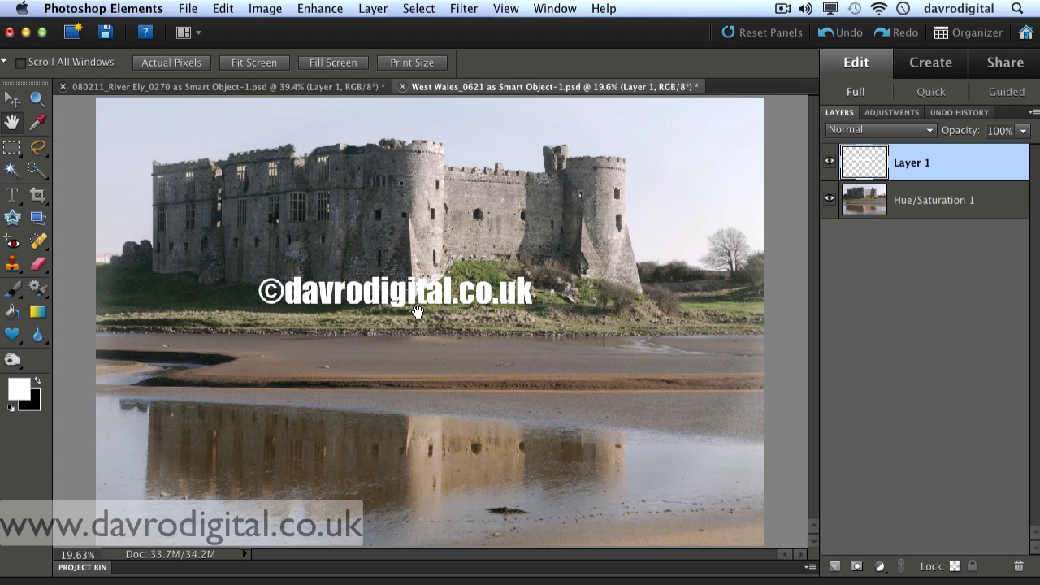
key("super+t")
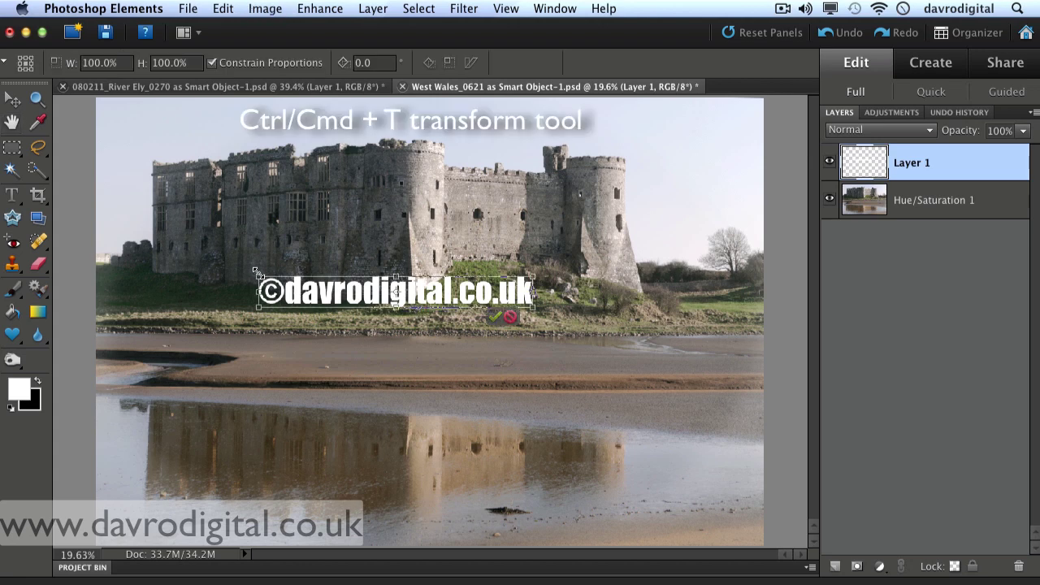
left_click_drag(255, 271, 152, 221)
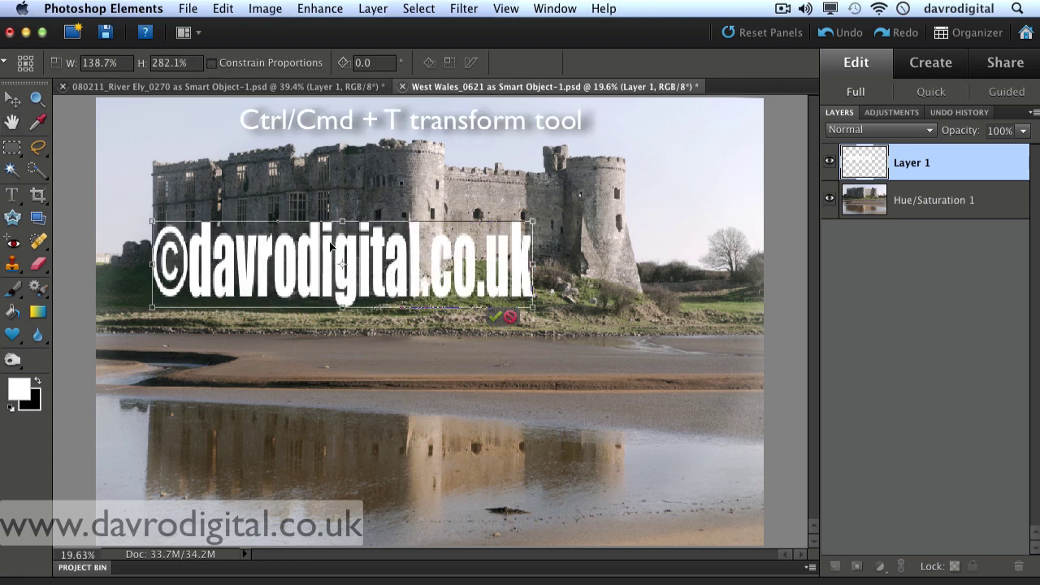
left_click_drag(533, 311, 679, 340)
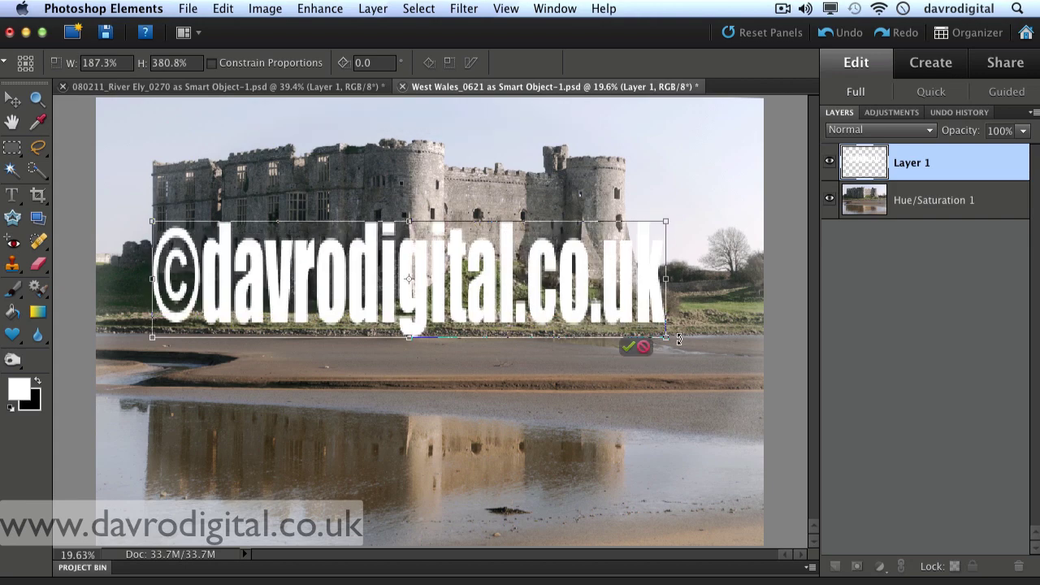
left_click(628, 346)
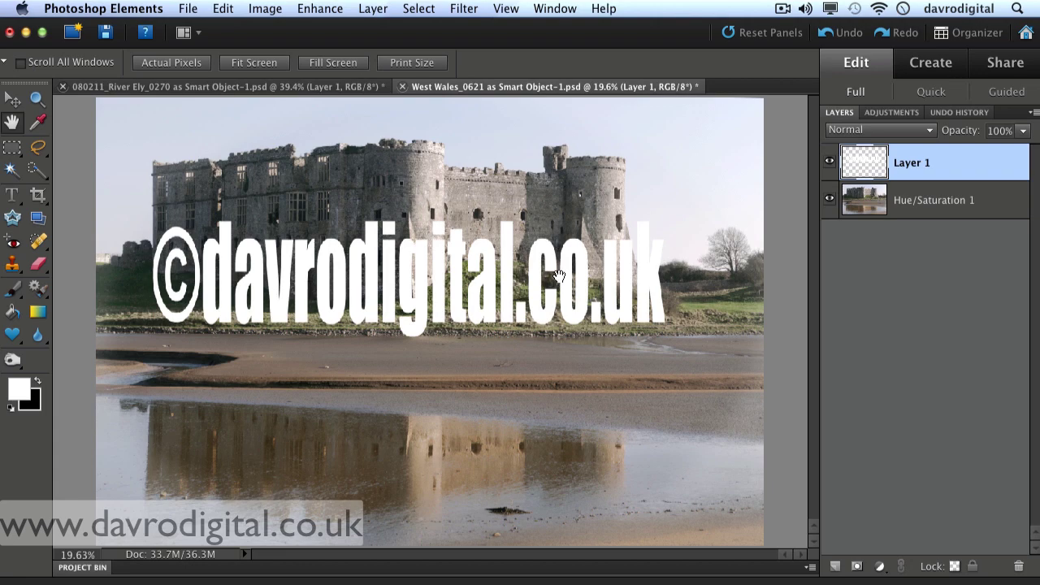
key("v")
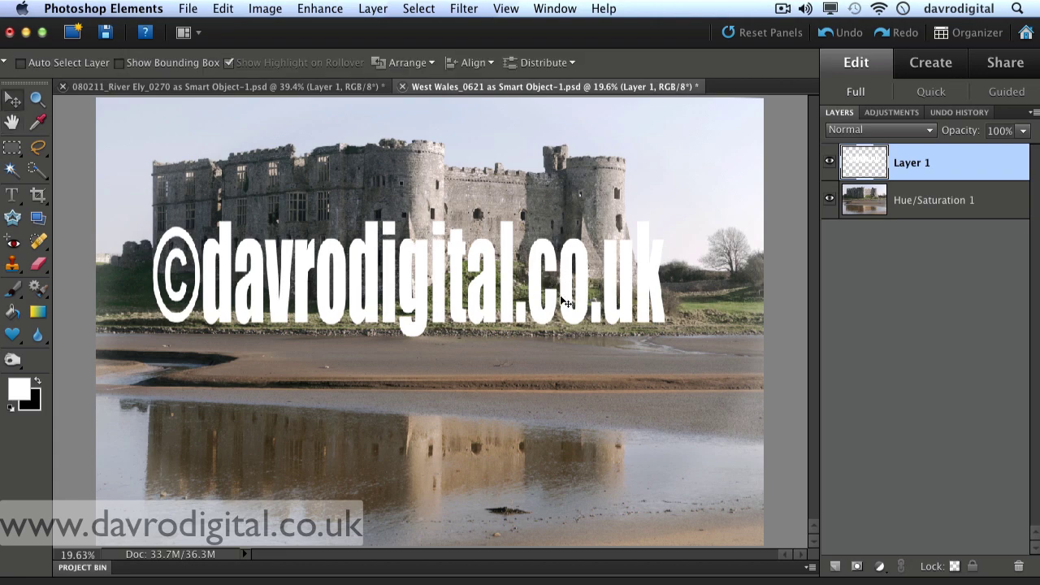
left_click_drag(598, 335, 602, 498)
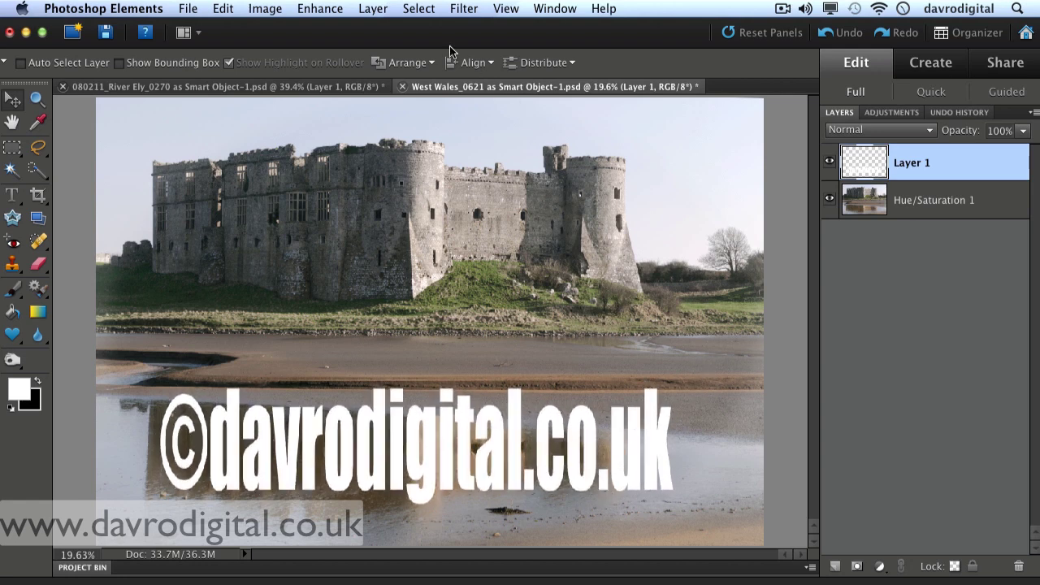
Apply an upward bevel of 13 px to the copyright text layer
left_click(374, 12)
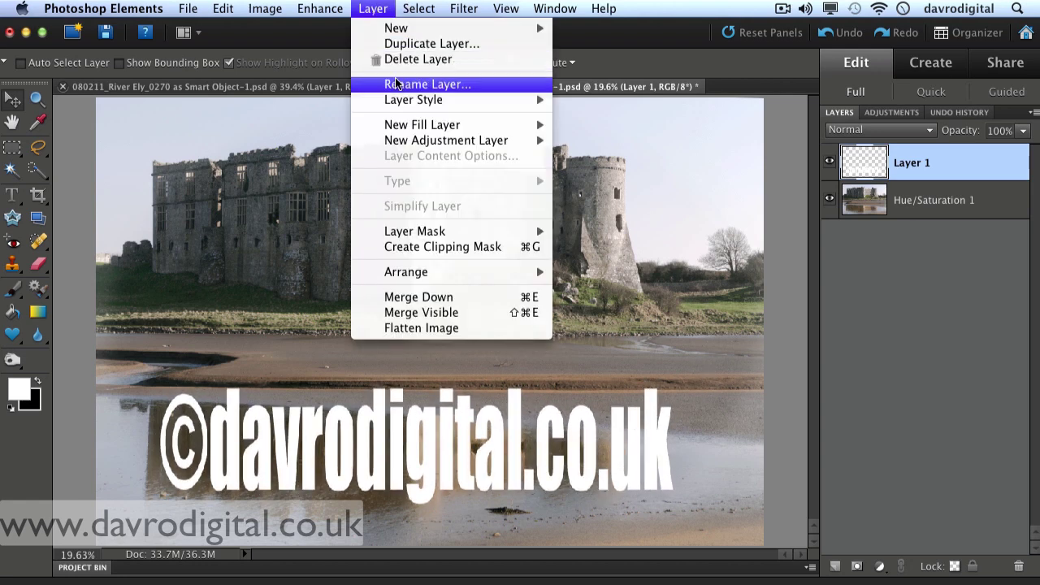
mouse_move(413, 101)
left_click(588, 99)
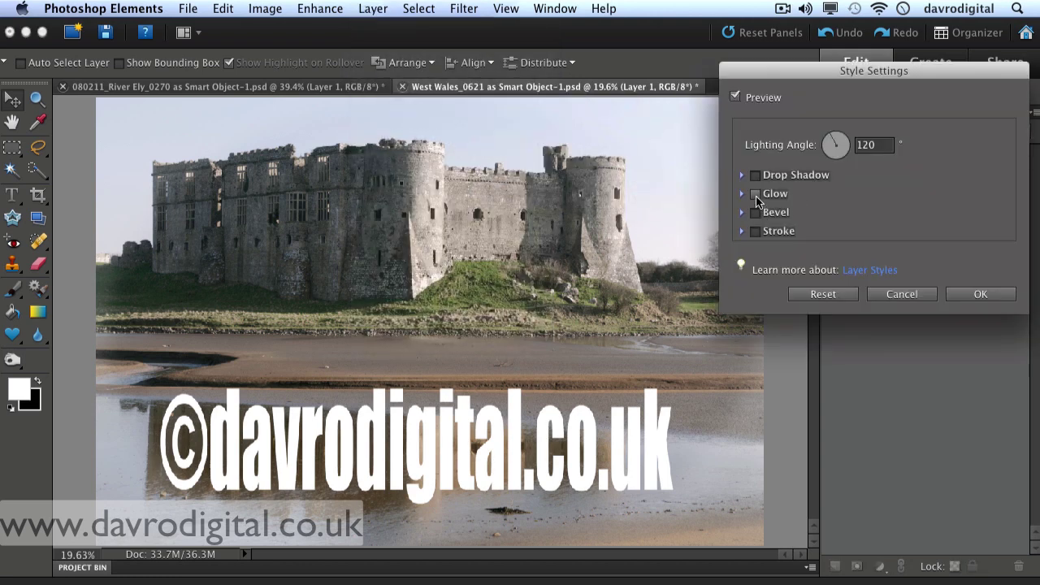
left_click(756, 215)
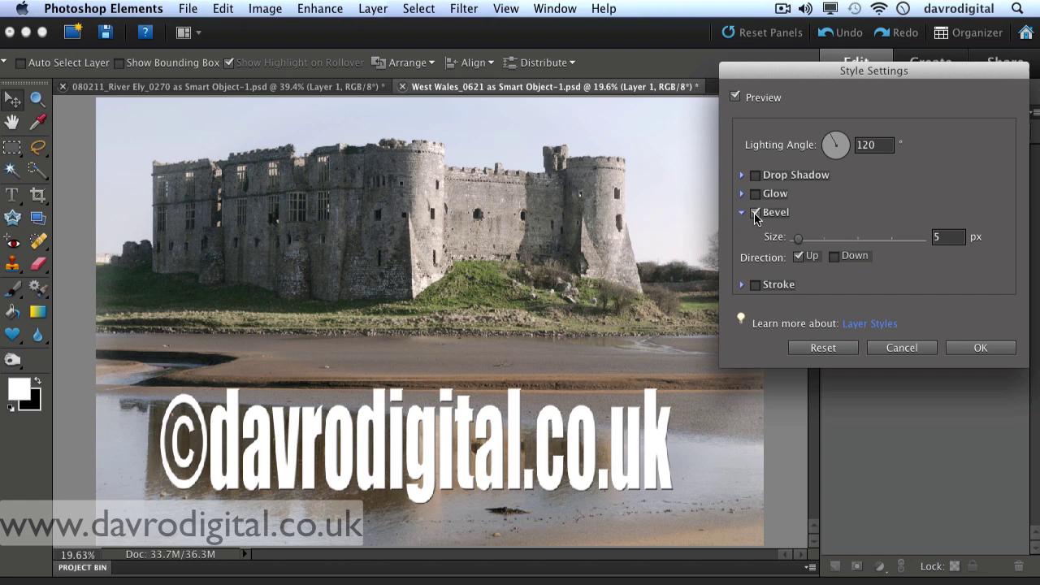
left_click(799, 241)
left_click_drag(799, 240, 802, 240)
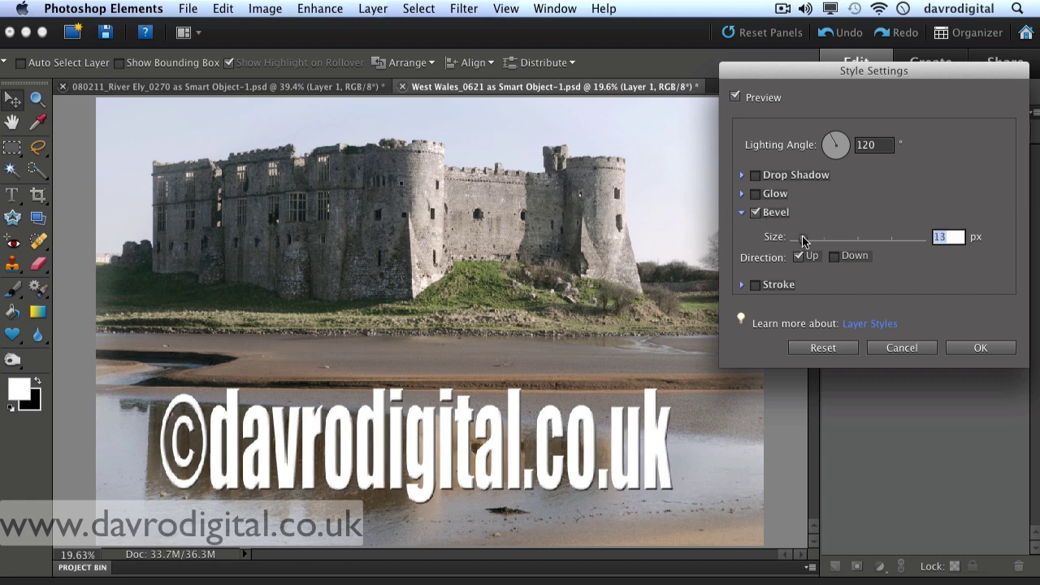
left_click(977, 347)
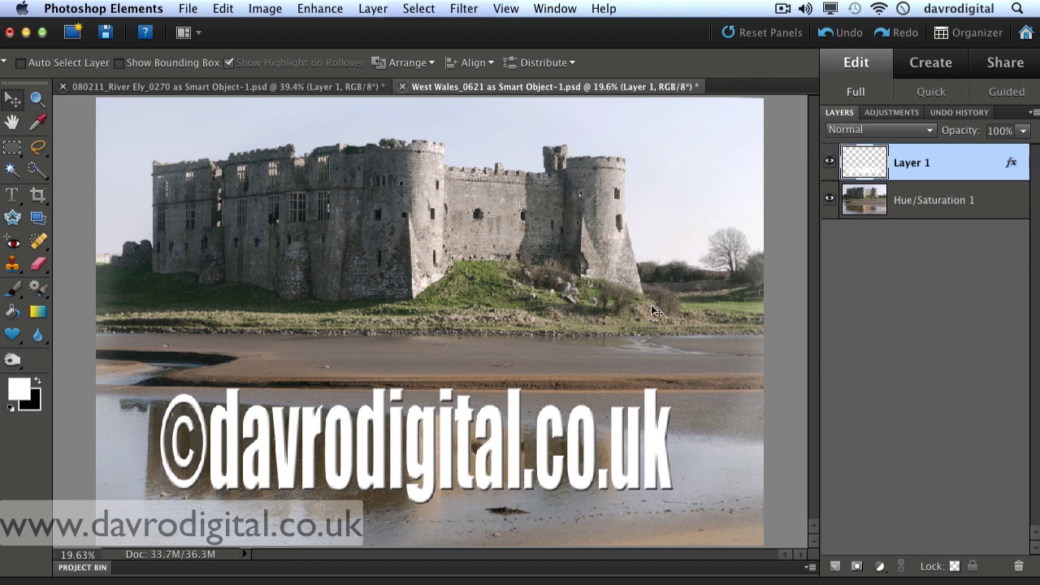
Set the copyright layer's blend mode to Multiply and its opacity to 34%
left_click(854, 129)
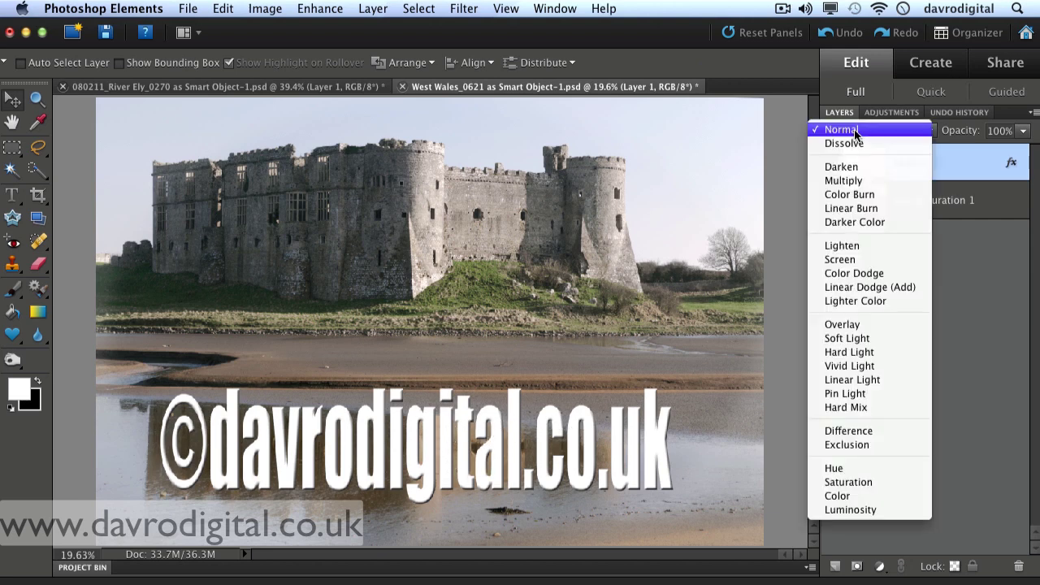
left_click(883, 181)
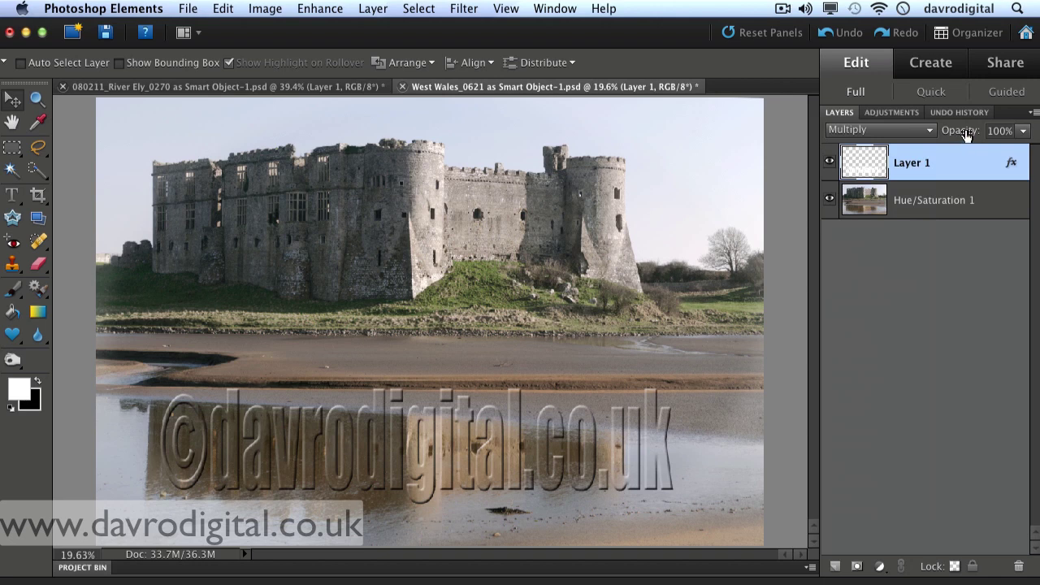
left_click_drag(965, 136, 947, 137)
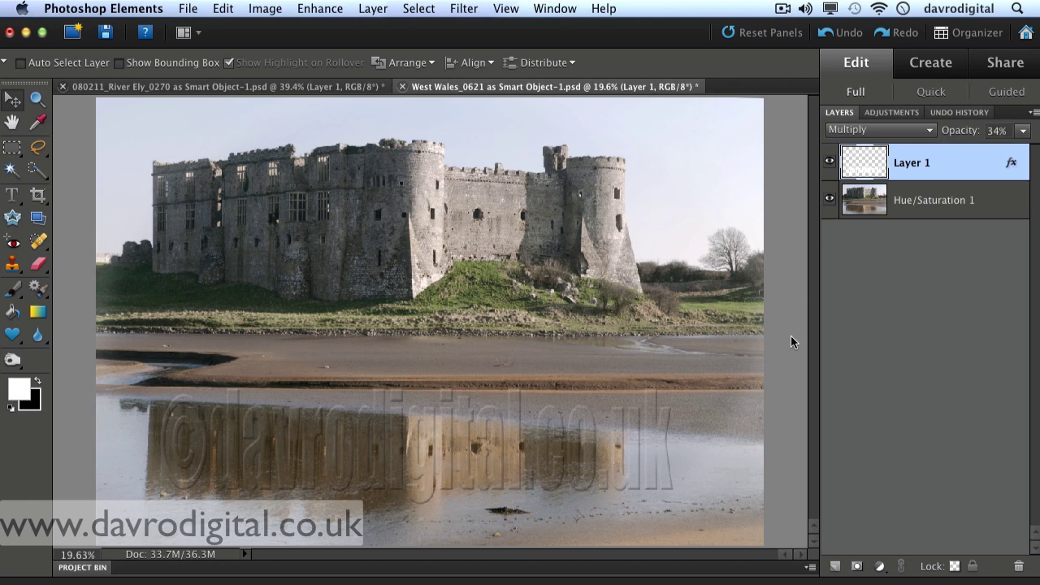
Move the watermark slightly down and scale it to about 63.2% width and 57.7% height towards the photo's lower-right corner
left_click_drag(706, 441, 703, 473)
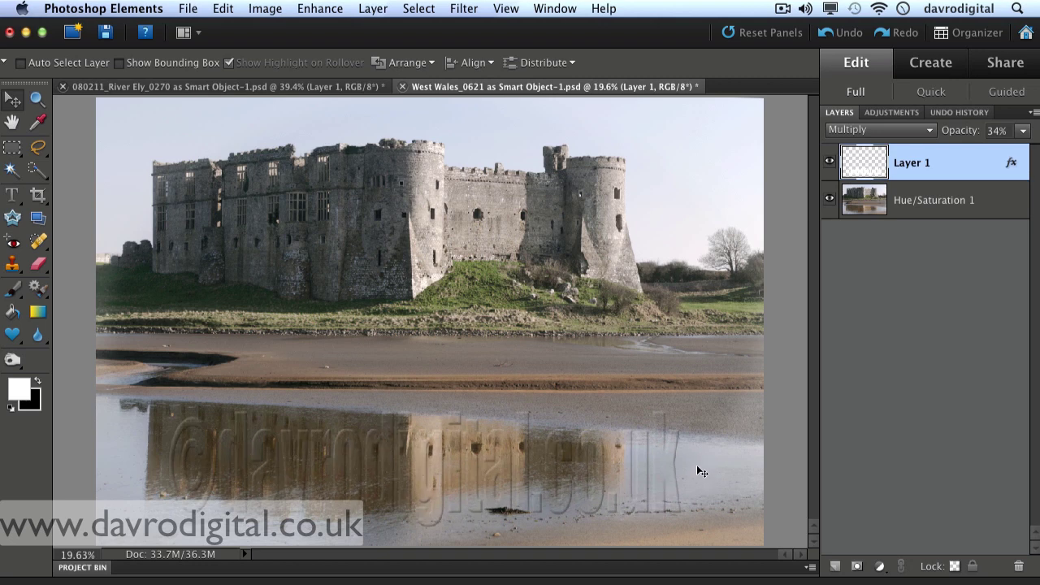
key("super+t")
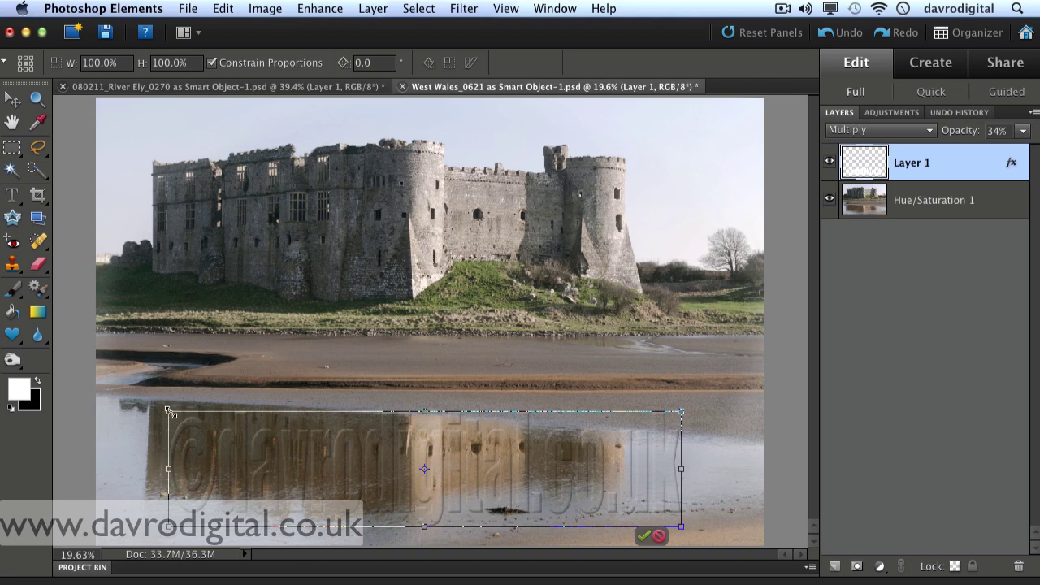
left_click_drag(165, 413, 357, 461)
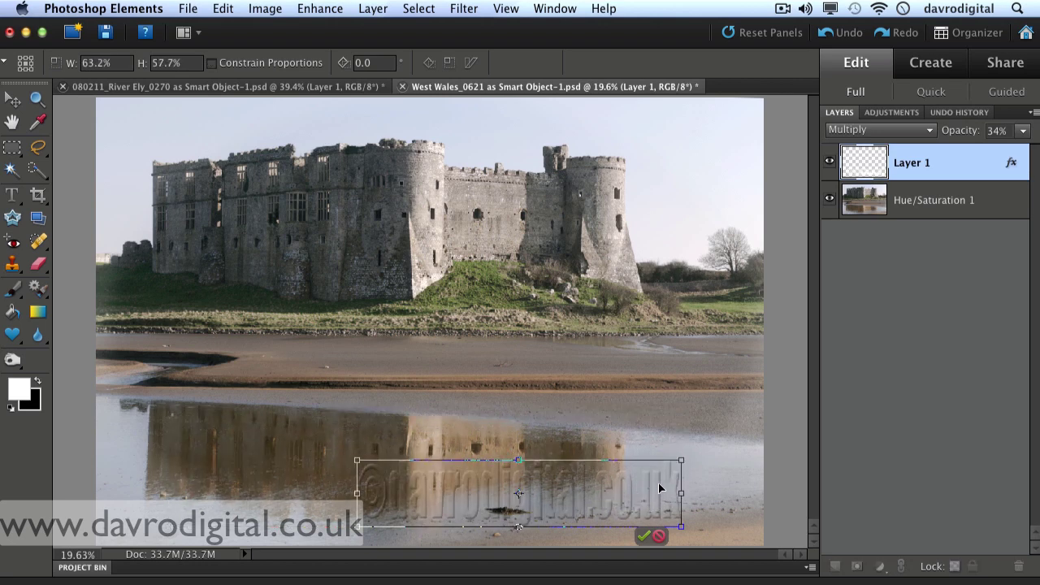
left_click(643, 536)
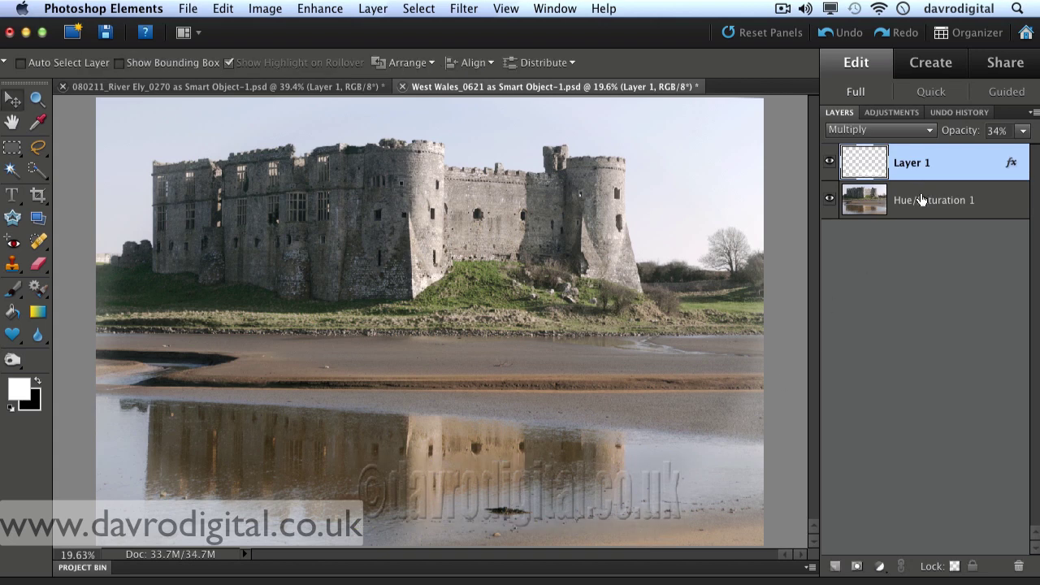
Duplicate the watermark layer and move the copy up to the sky along the castle's upper-left roofline
key("super+j")
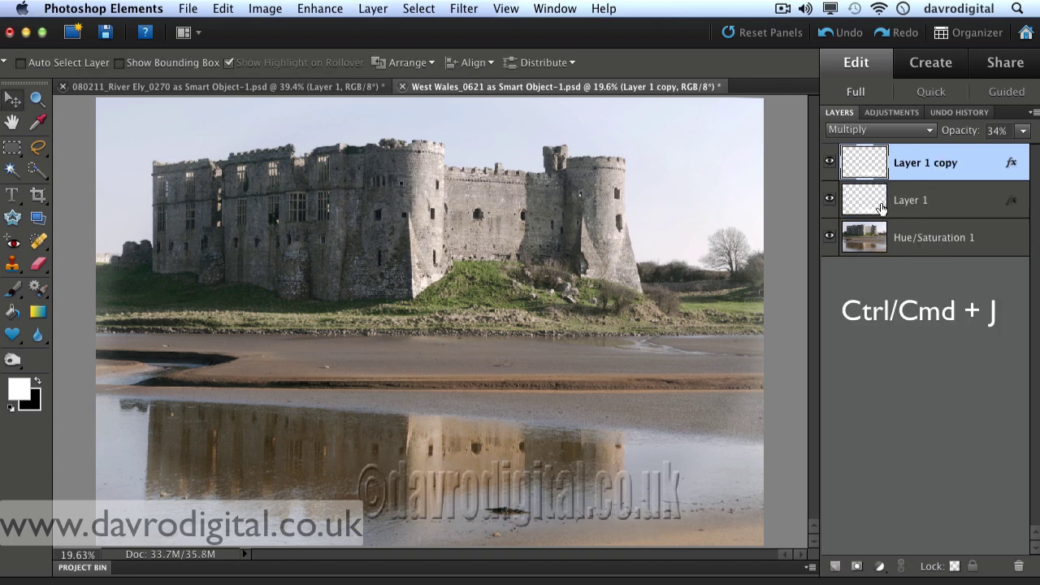
left_click_drag(586, 489, 357, 147)
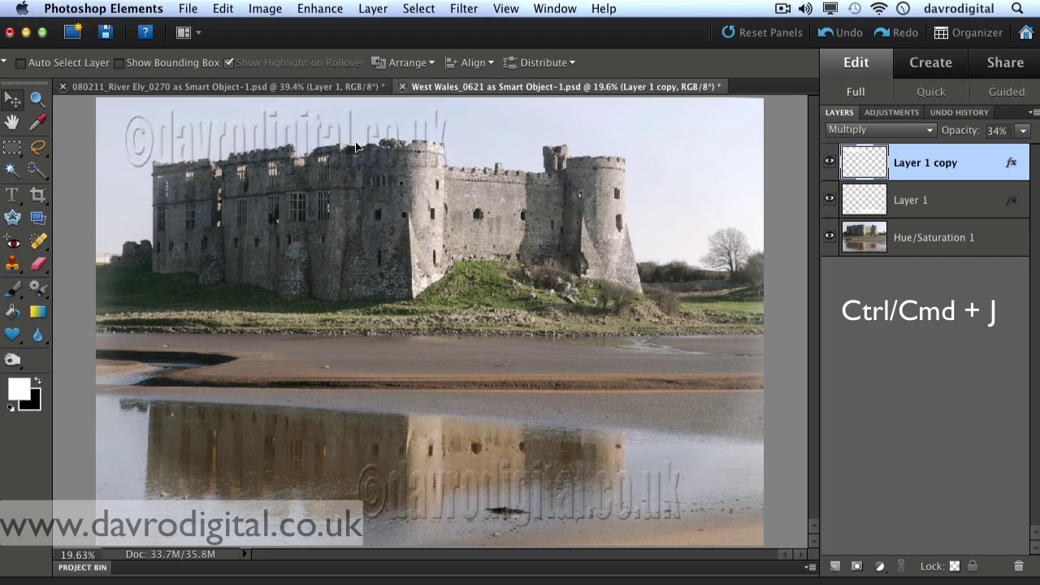